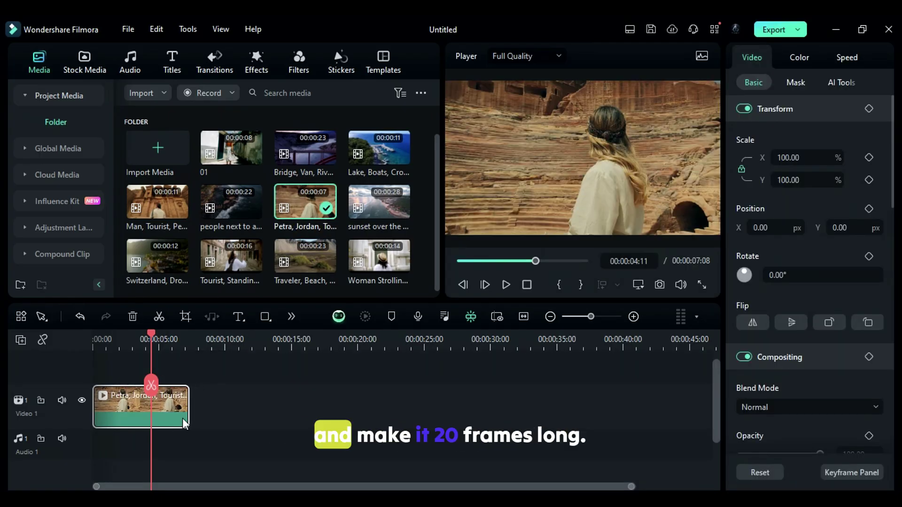
Trim the Petra clip to 20 frames and add a 20-frame white solid on track 2
left_click_drag(188, 409, 98, 411)
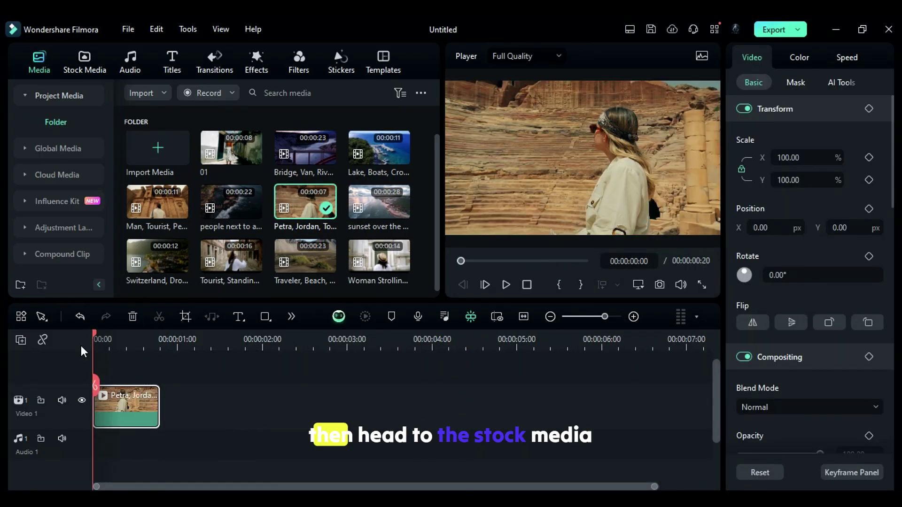
left_click(92, 74)
left_click(64, 201)
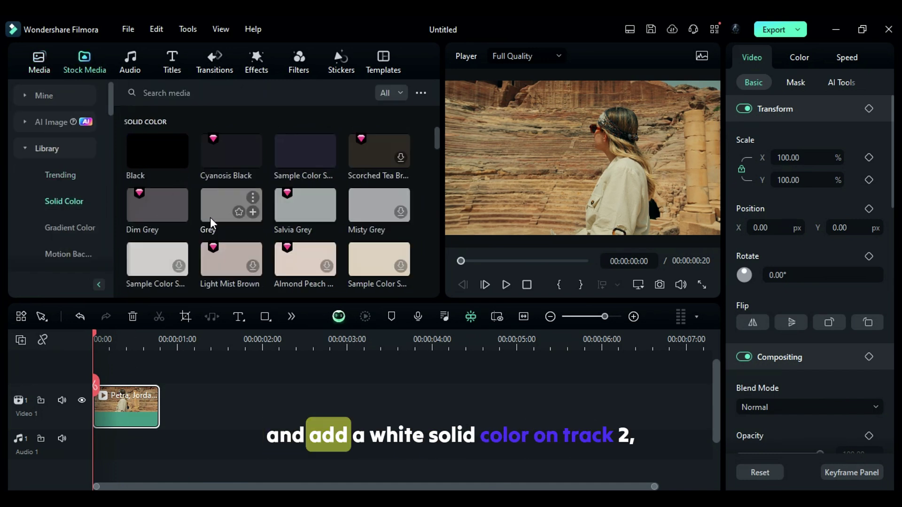
scroll(210, 216, "down", 5)
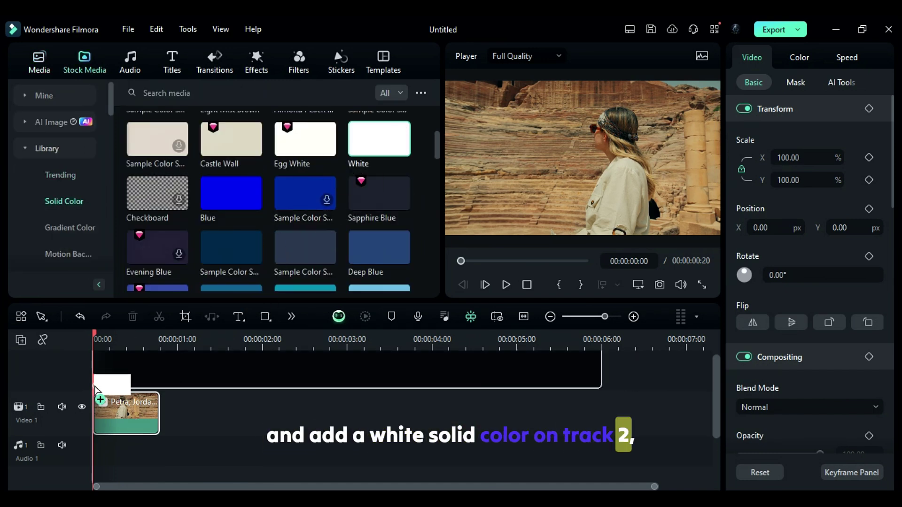
left_click_drag(359, 167, 108, 383)
left_click_drag(591, 422, 158, 438)
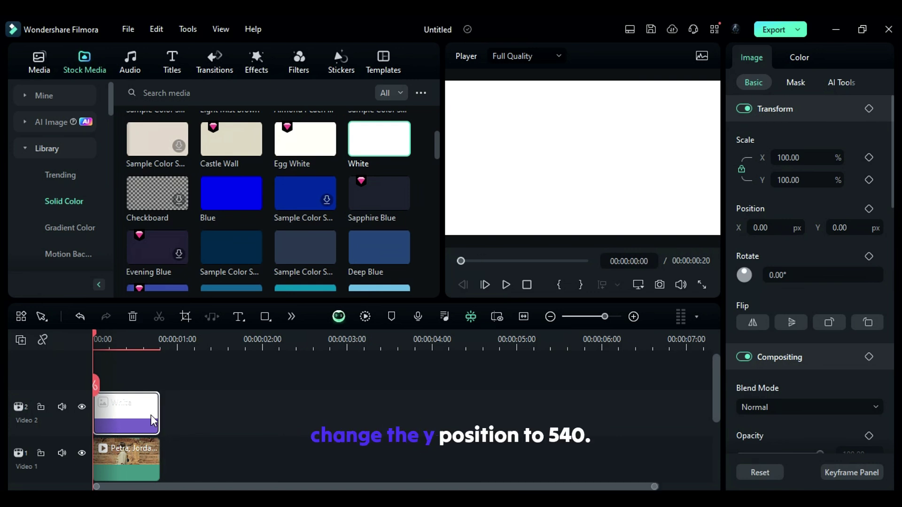
Move the track 2 white solid to Y 540 and add a second 20-frame white solid on track 3
left_click(854, 230)
type("0")
key("Return")
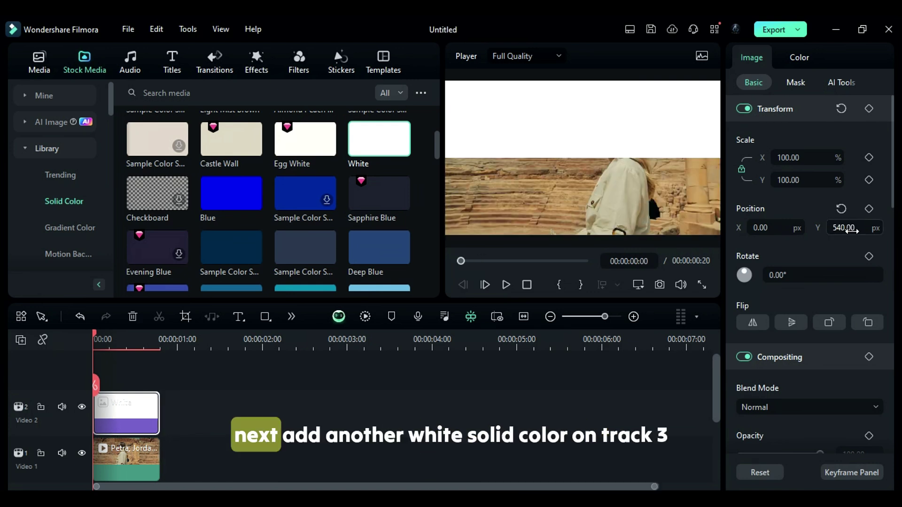
left_click_drag(375, 161, 135, 375)
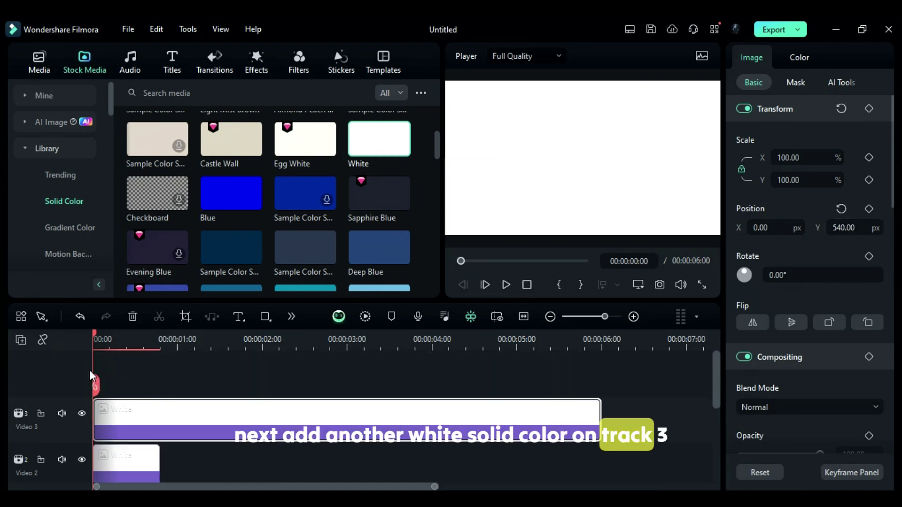
left_click_drag(600, 414, 160, 413)
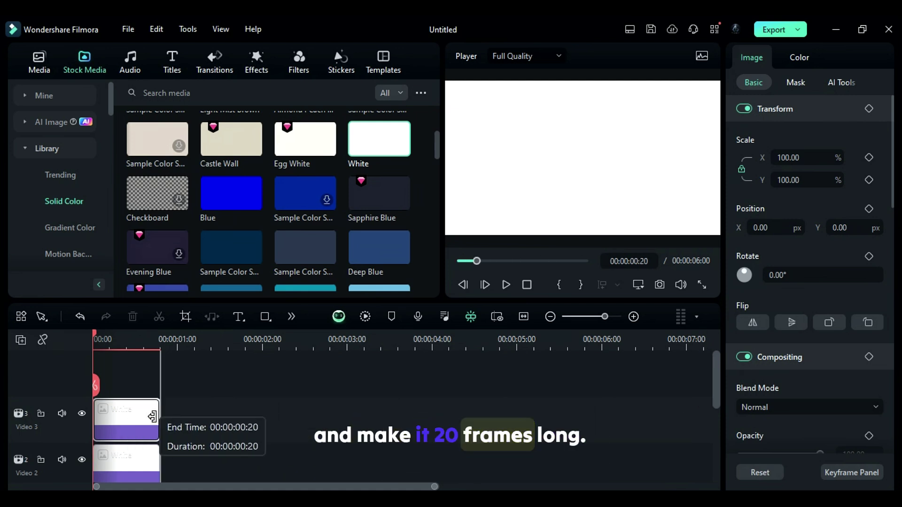
Keyframe the white bars' vertical positions at frames 1 and 14 so they slide apart, then preview
left_click(854, 227)
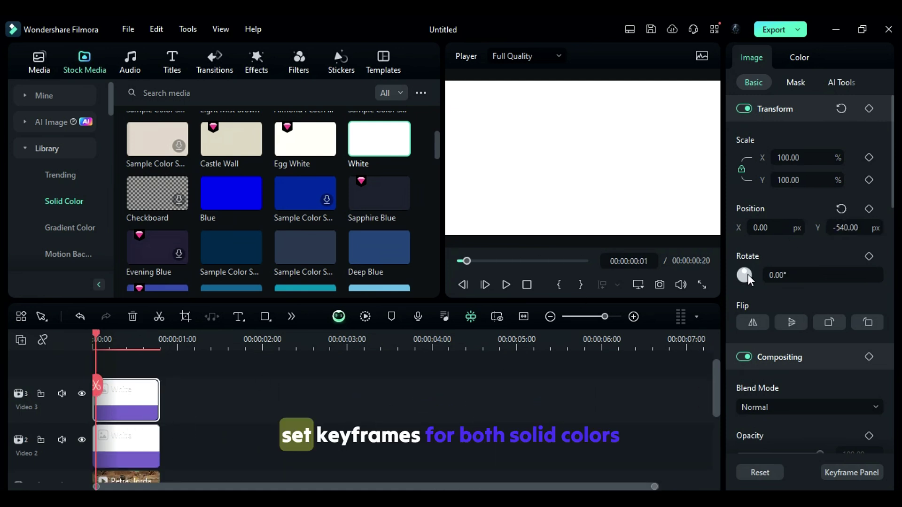
left_click(869, 208)
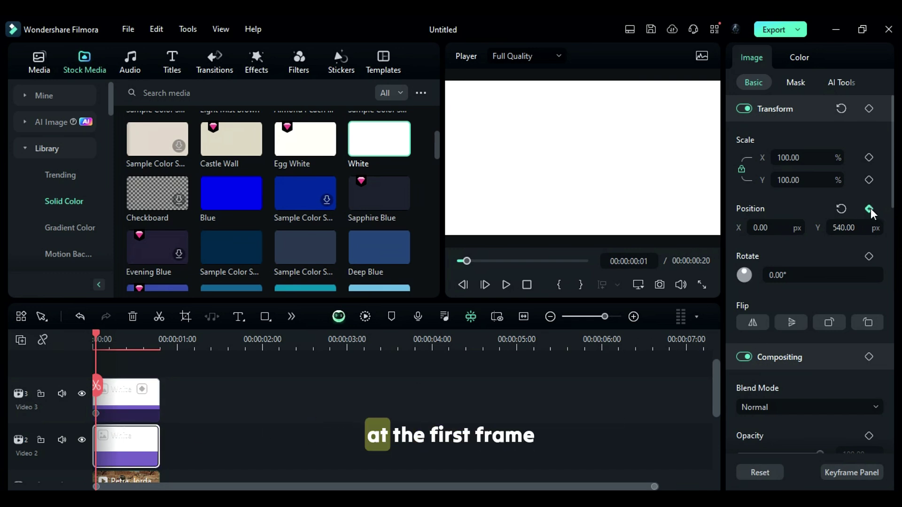
left_click(131, 346)
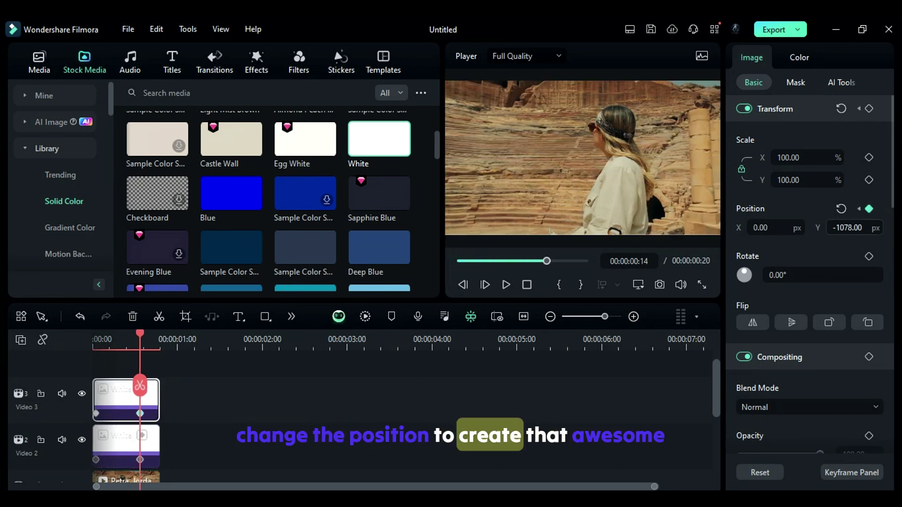
left_click(105, 343)
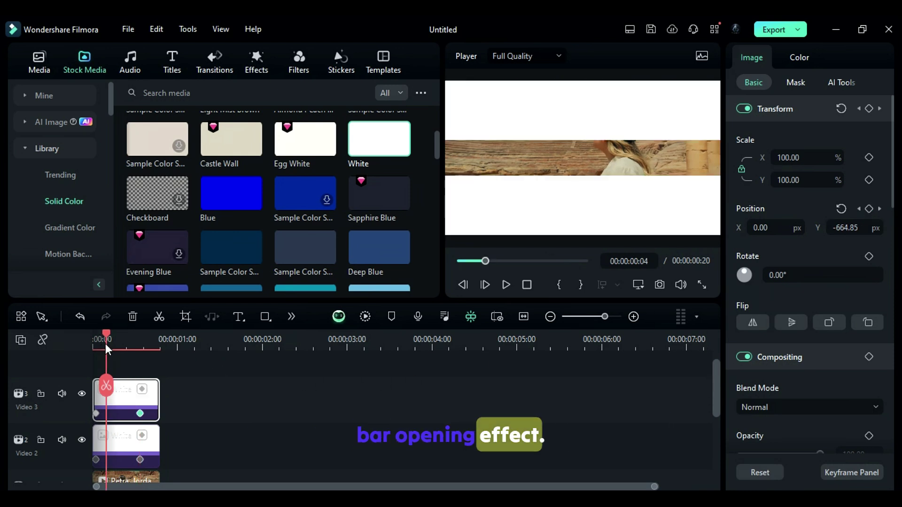
key("space")
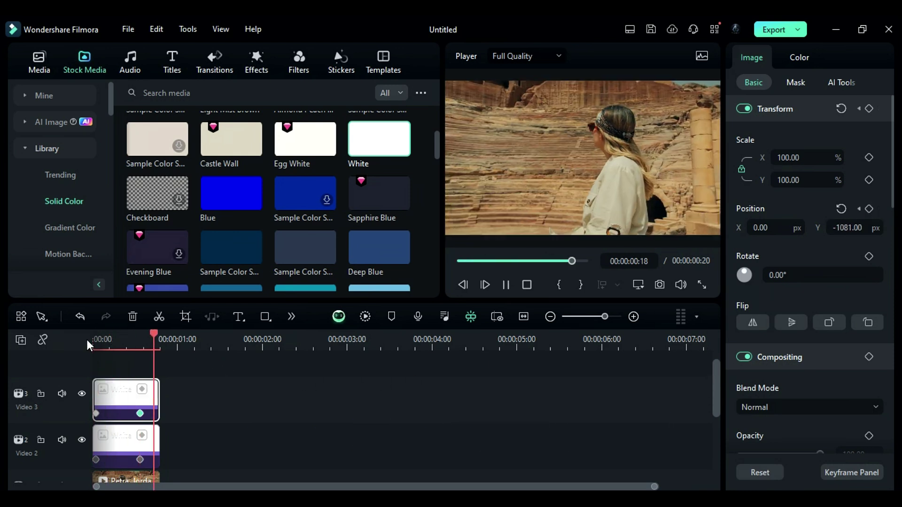
Place clip 01 on track 2 after the bars, ending at 2:13
left_click(31, 65)
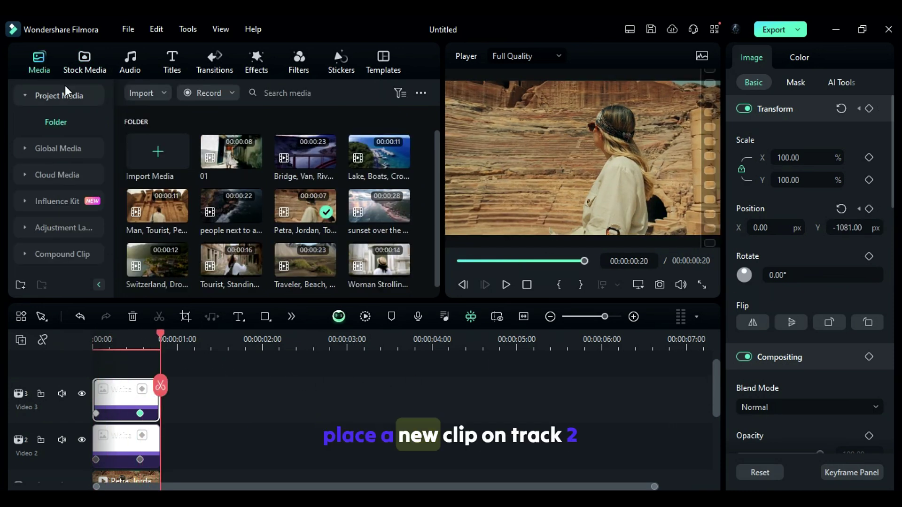
left_click_drag(231, 151, 193, 439)
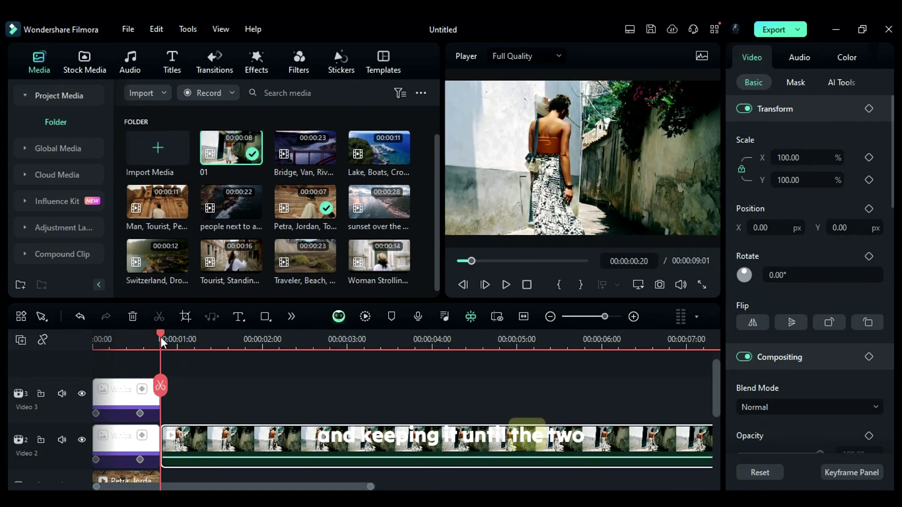
left_click(179, 343)
left_click_drag(185, 342, 306, 390)
key("alt+]")
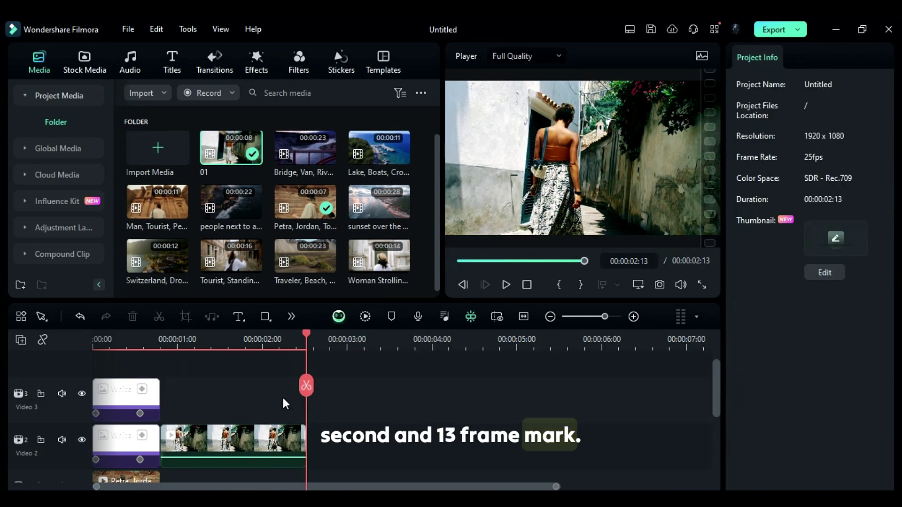
left_click(177, 341)
Add a brief white solid card on track 3 and a matching default title on track 4 at one second
left_click(85, 64)
left_click_drag(379, 134, 168, 415)
left_click_drag(664, 400, 203, 399)
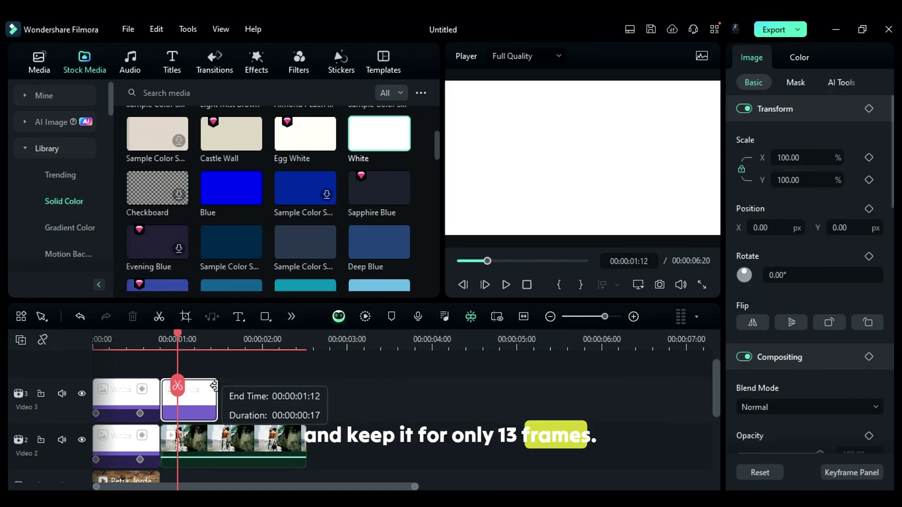
left_click(177, 71)
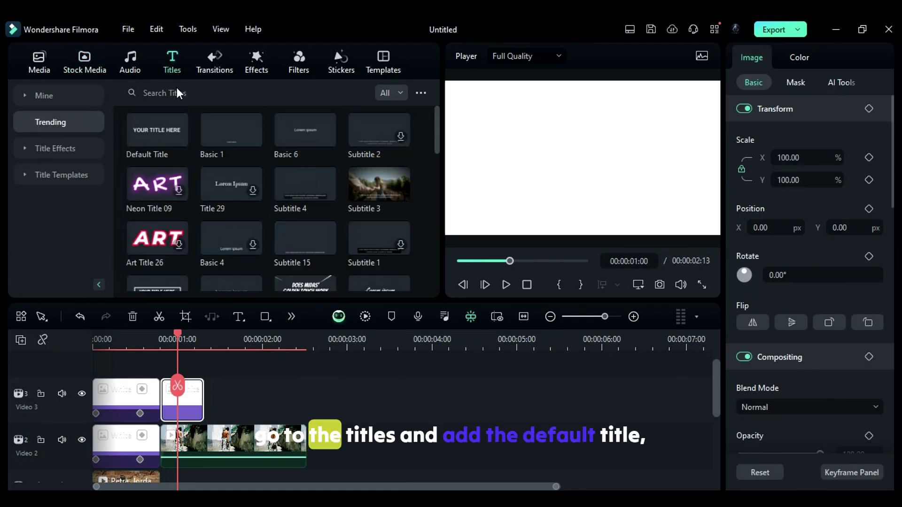
left_click_drag(157, 133, 421, 357)
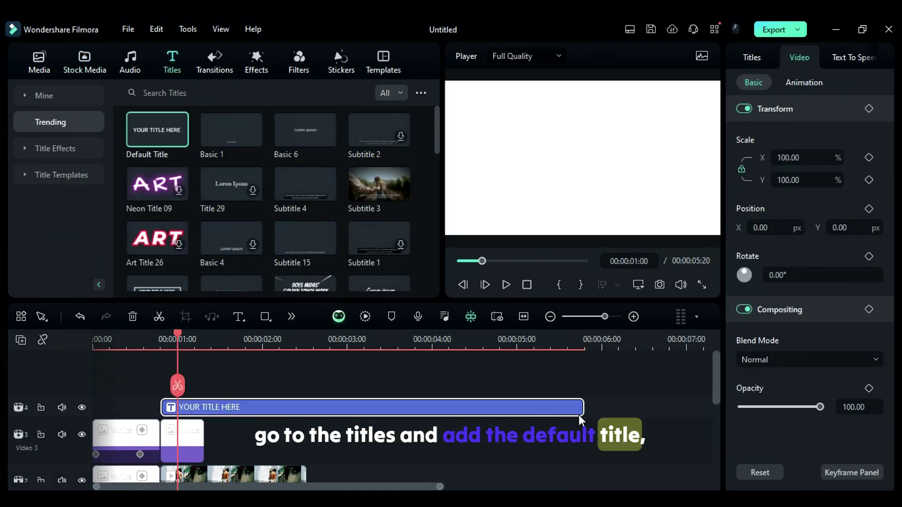
left_click_drag(584, 415, 201, 385)
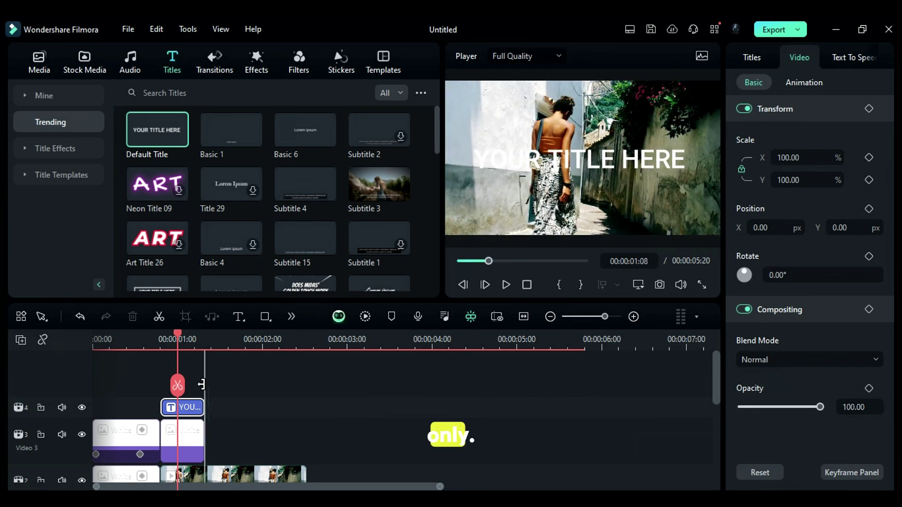
left_click(185, 413)
Style the title as green bold Montserrat text reading FILMORA, and select it with the white card
left_click(756, 59)
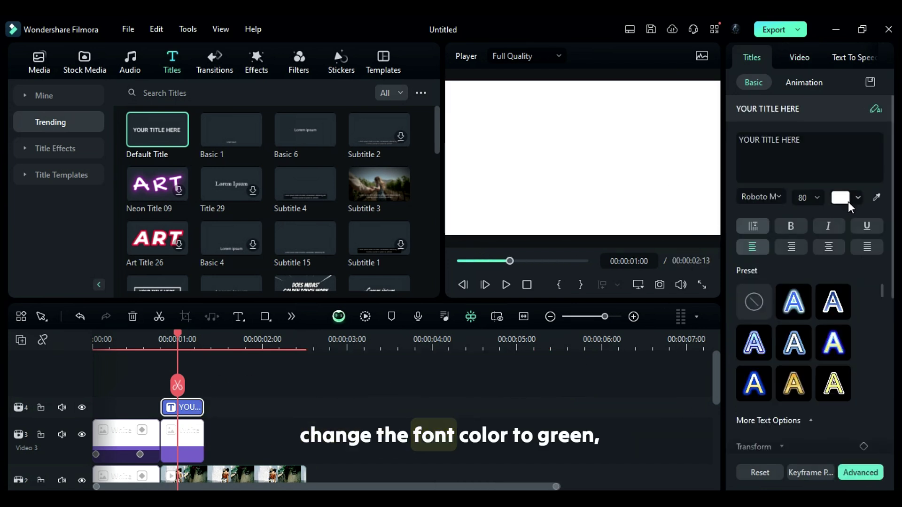
left_click(844, 199)
left_click(797, 244)
left_click(761, 197)
type("mont")
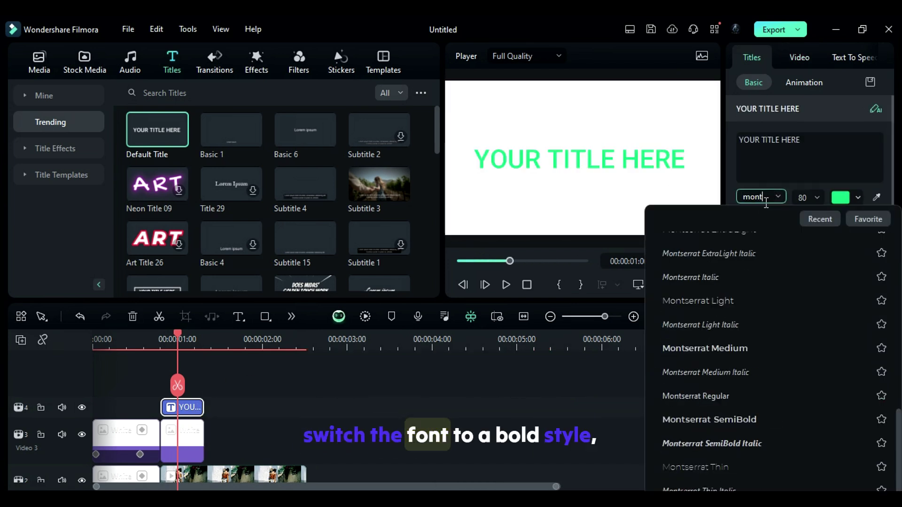
left_click(749, 309)
triple_click(770, 140)
type("FI")
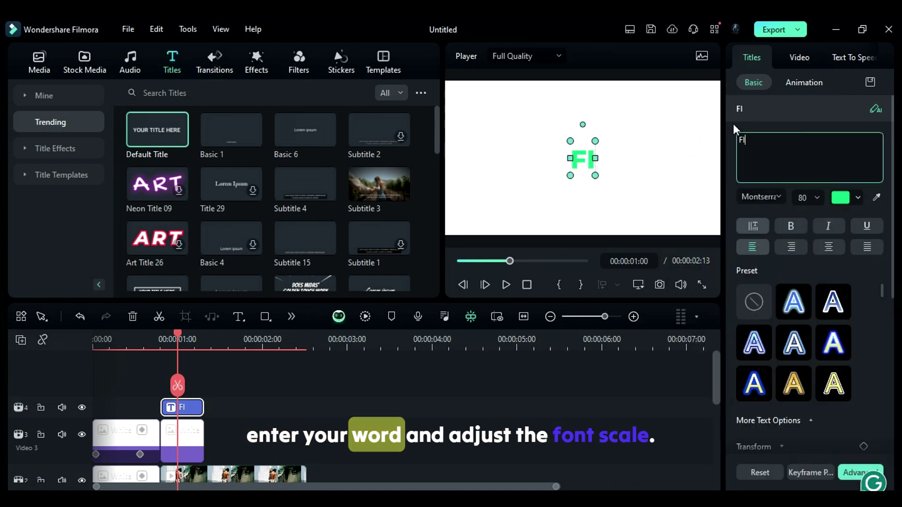
type("LMORA")
scroll(809, 202, "up", 1)
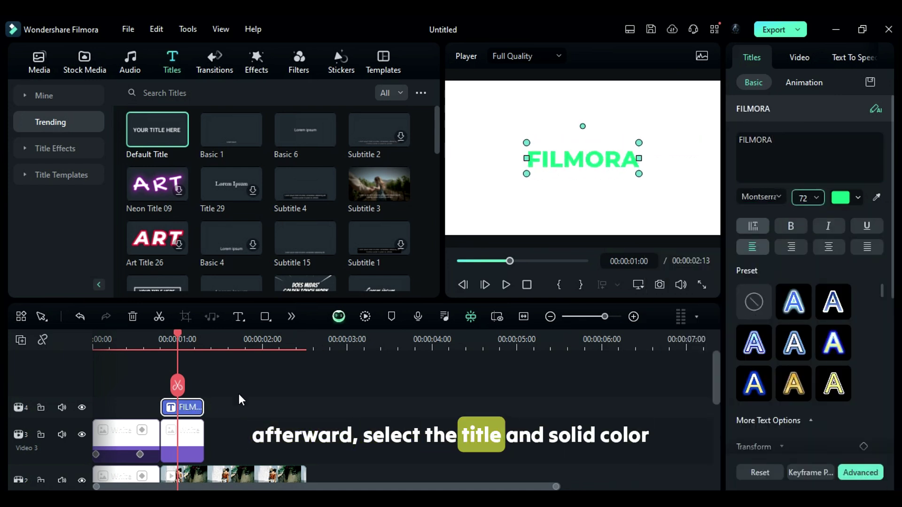
left_click(183, 437, "ctrl")
Combine the title and white card into a compound clip named Filmora
right_click(201, 415)
left_click(225, 292)
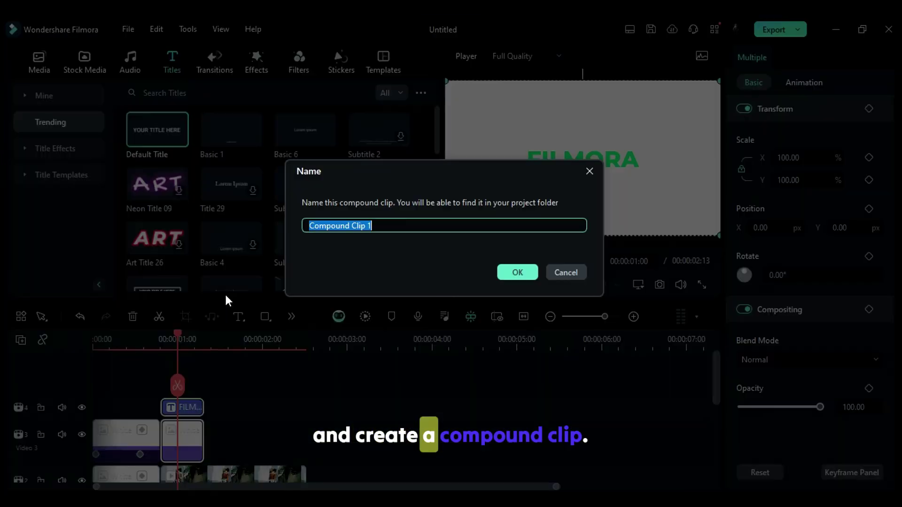
type("Filmora")
left_click(512, 274)
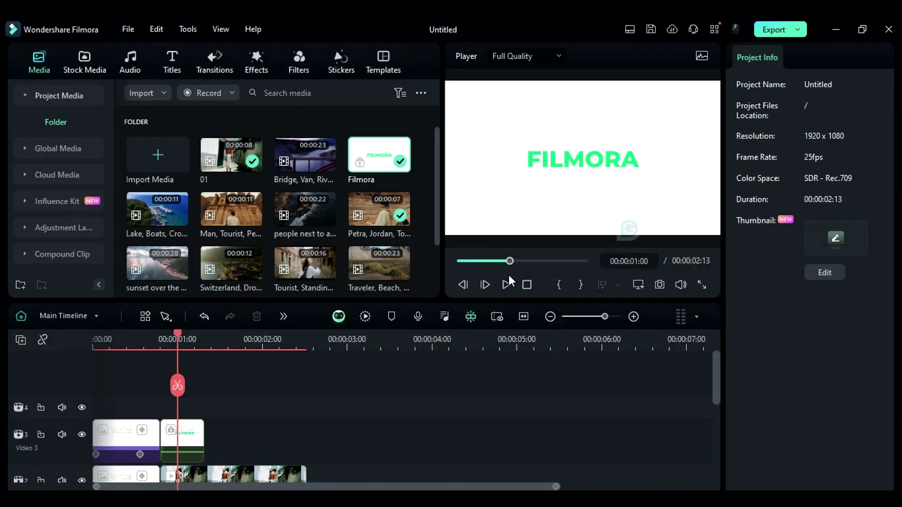
Keyframe the Filmora clip's start at 3000% scale and Y position 2627
left_click(161, 339)
left_click(182, 422)
left_click(814, 179)
type("3000")
key("Return")
left_click(869, 180)
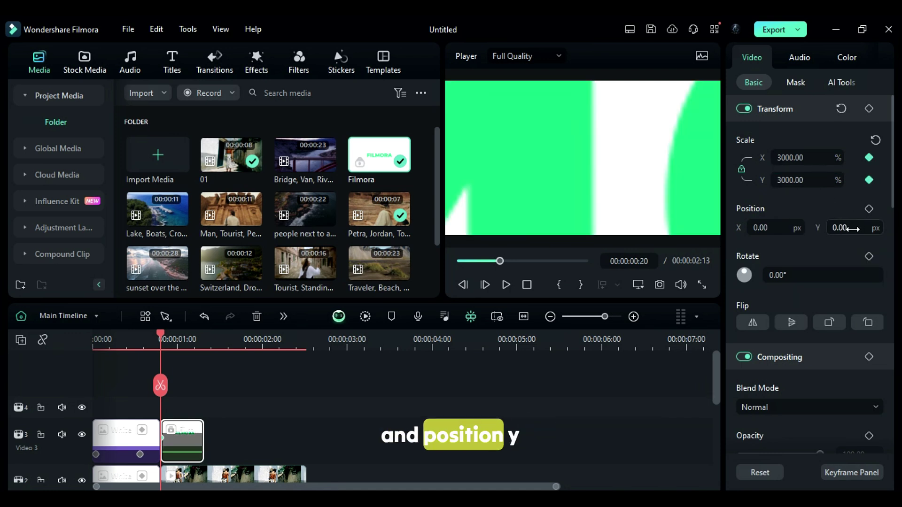
left_click(848, 228)
type("2627")
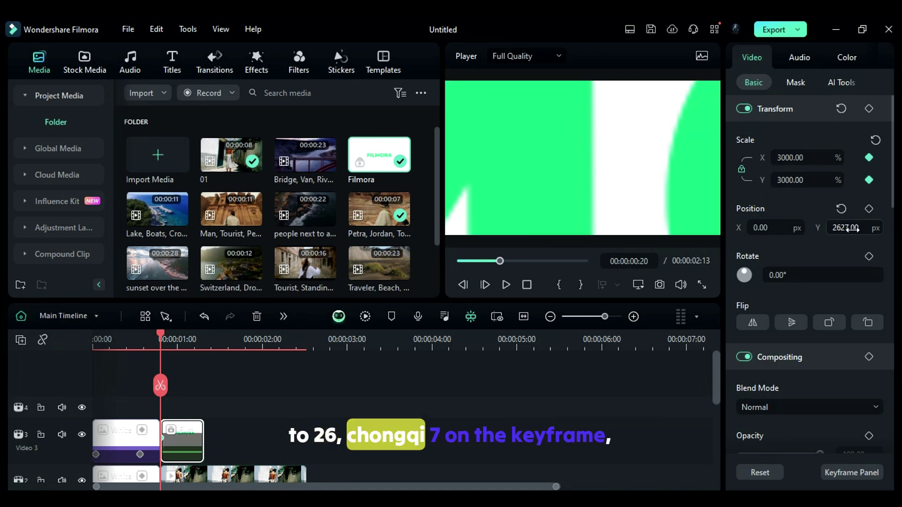
key("Return")
left_click(869, 210)
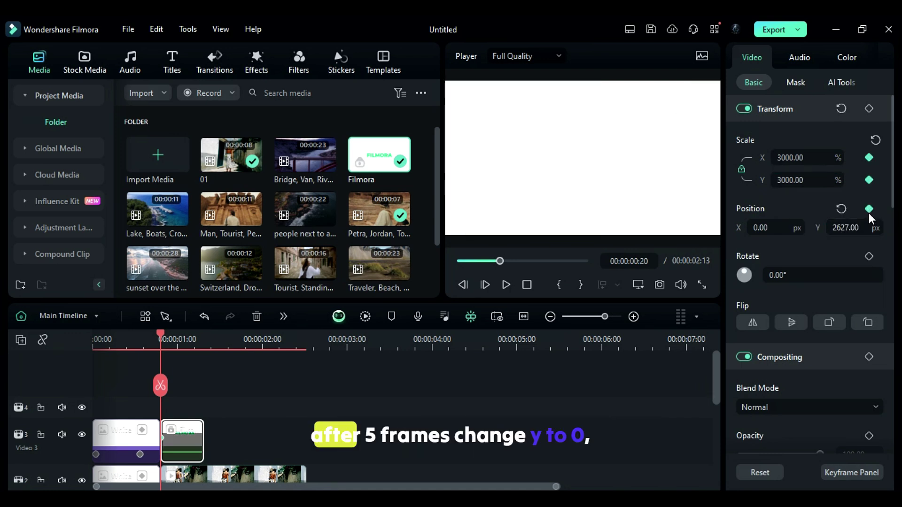
Bring Y back to 0 five frames later and scale back to 100% at 1:05, then scrub to preview
left_click_drag(159, 336, 177, 339)
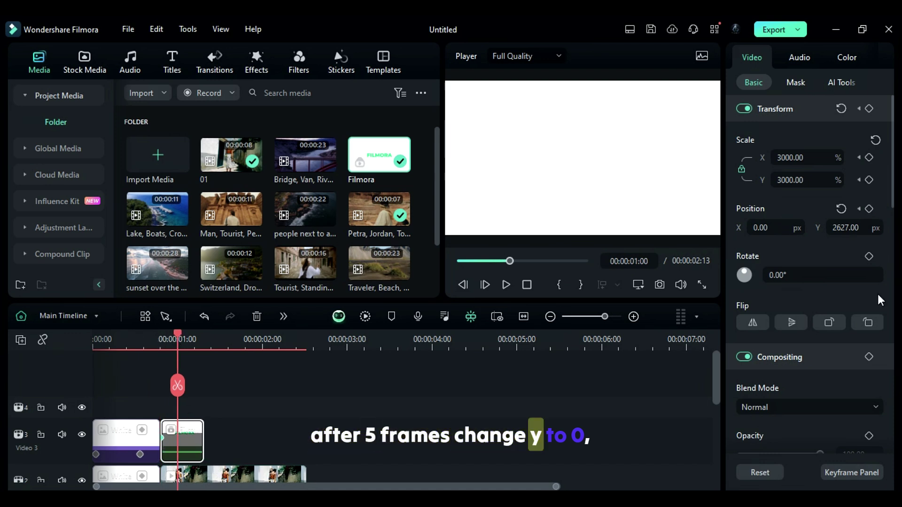
type("0")
key("Return")
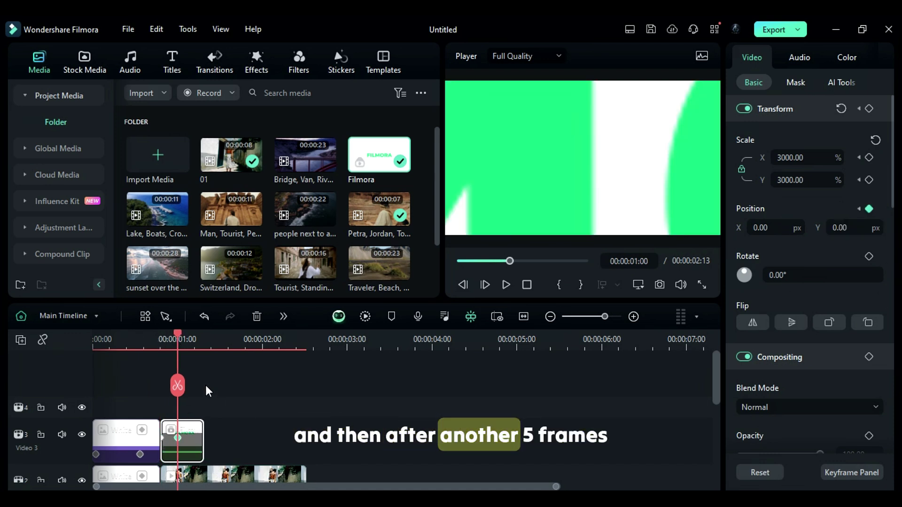
left_click_drag(190, 348, 195, 347)
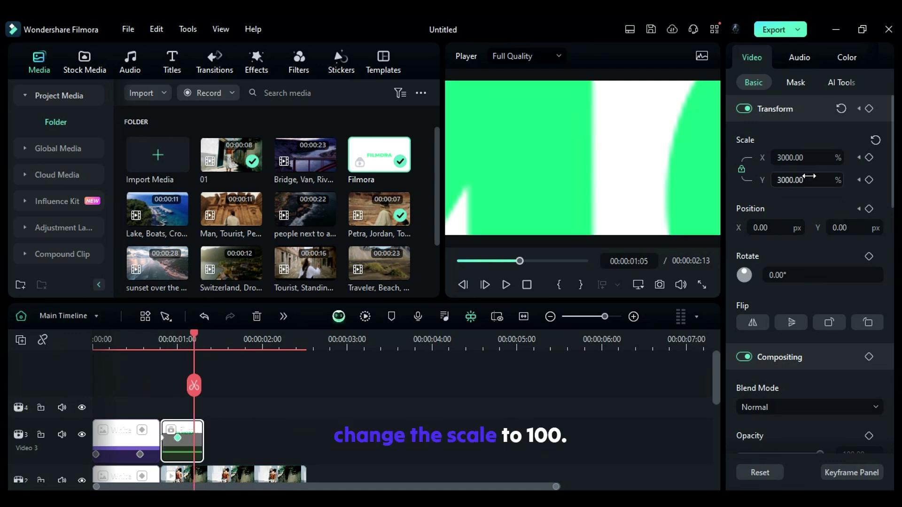
left_click(875, 140)
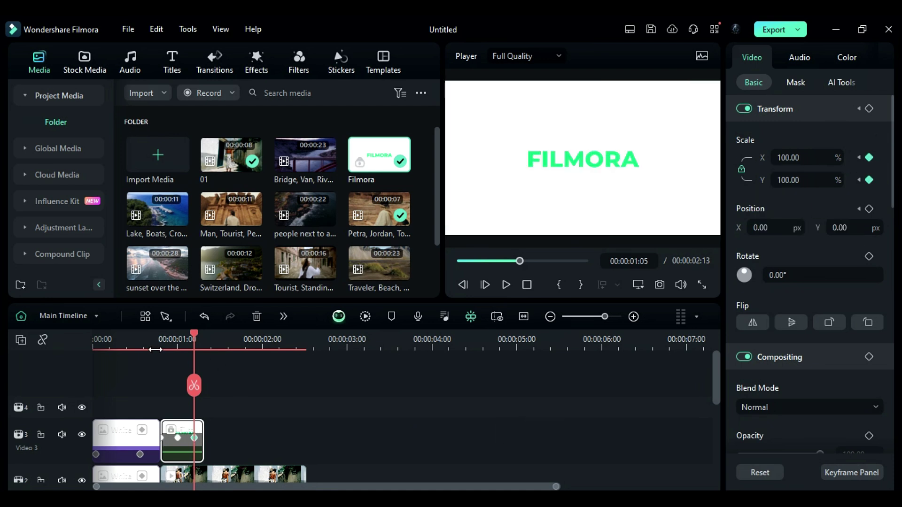
left_click_drag(157, 346, 202, 345)
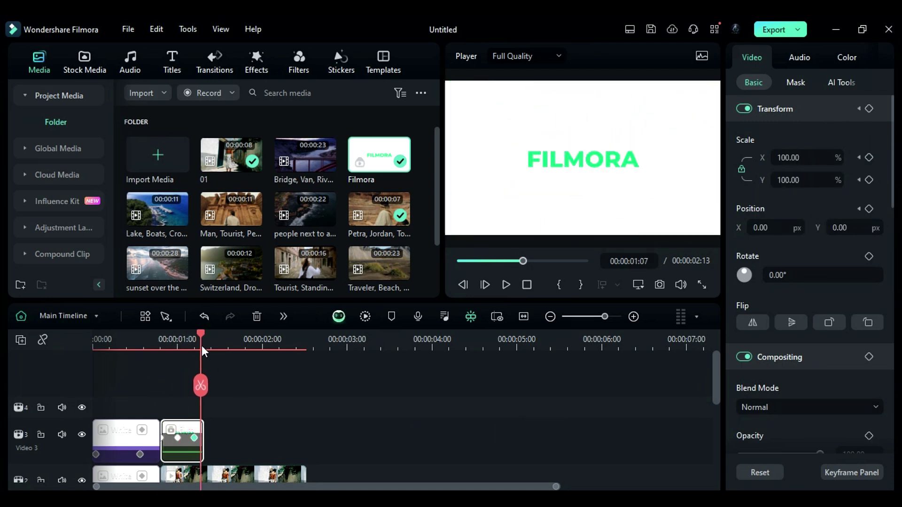
Paste the FILMORA title onto track 3, extend it across the track 2 footage, and make it white
double_click(185, 437)
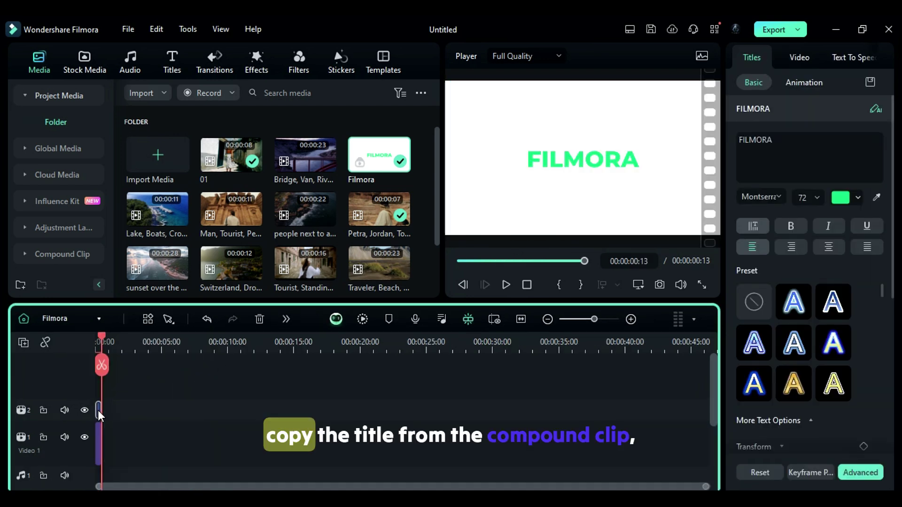
left_click(47, 323)
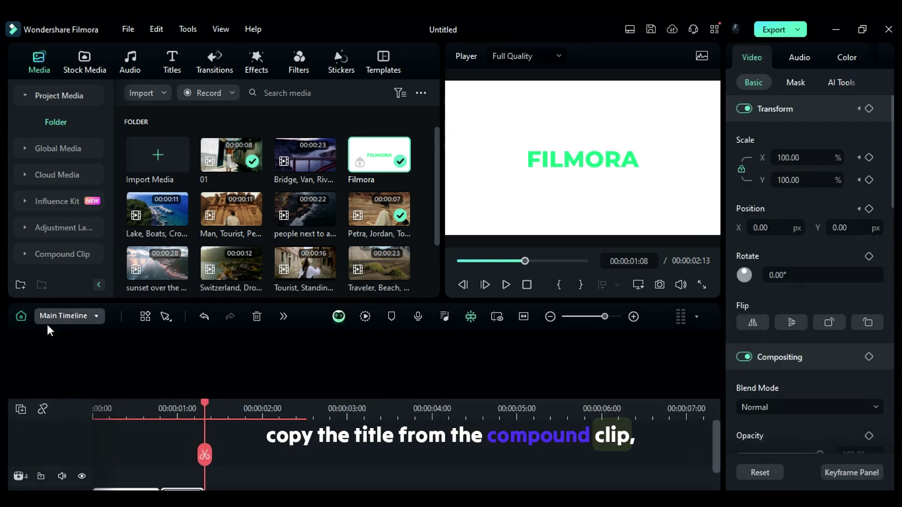
left_click(65, 457)
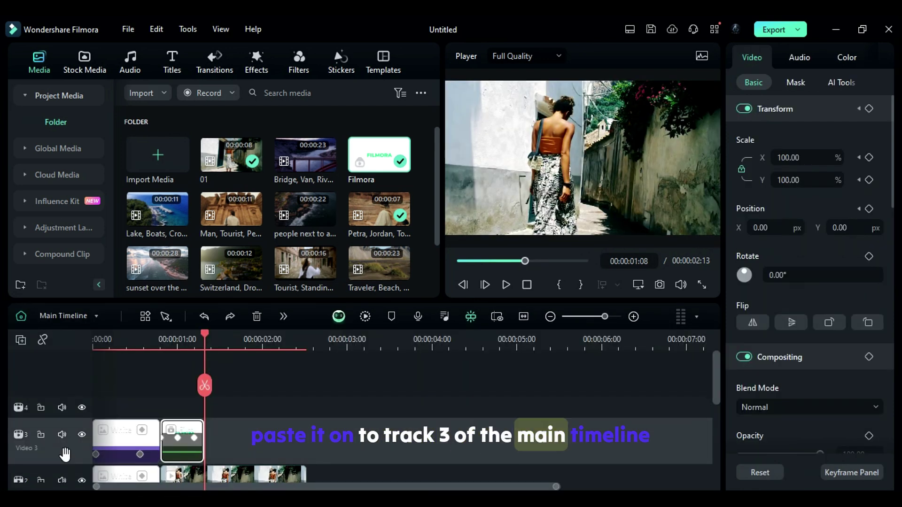
key("ctrl+v")
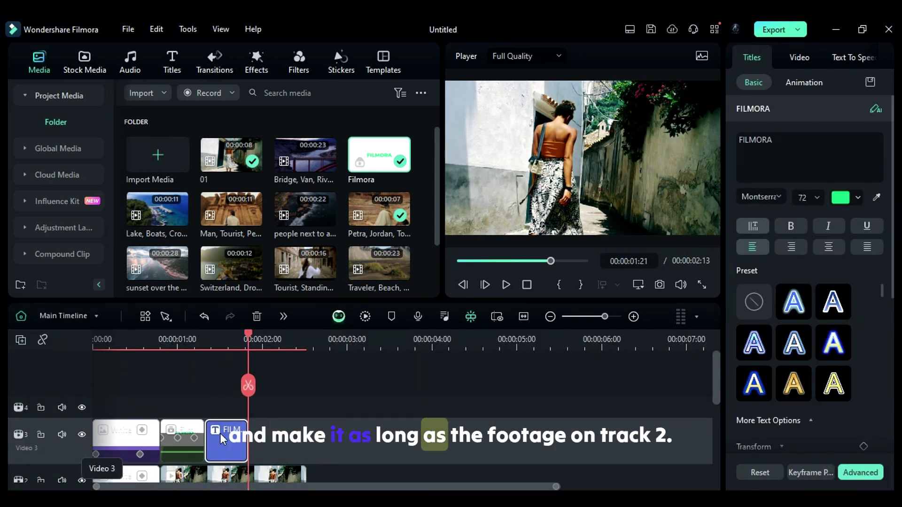
left_click_drag(248, 447, 303, 451)
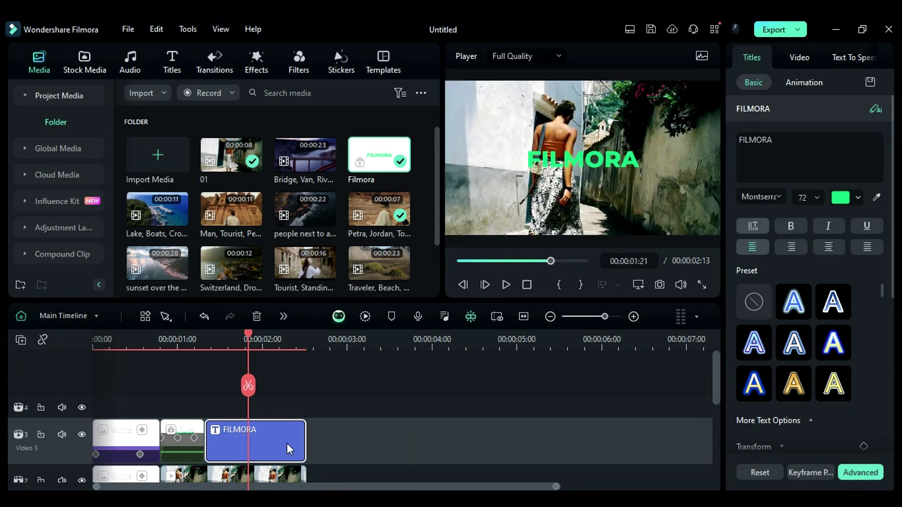
left_click(844, 201)
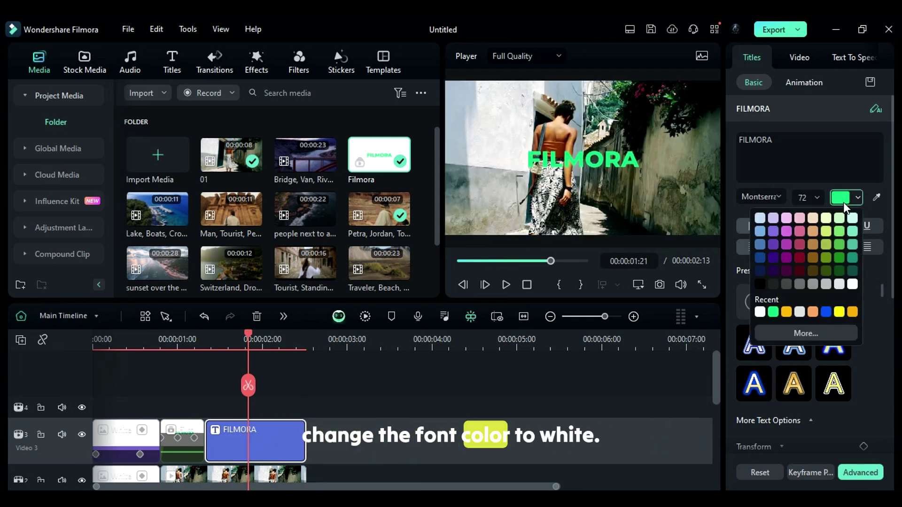
left_click(760, 312)
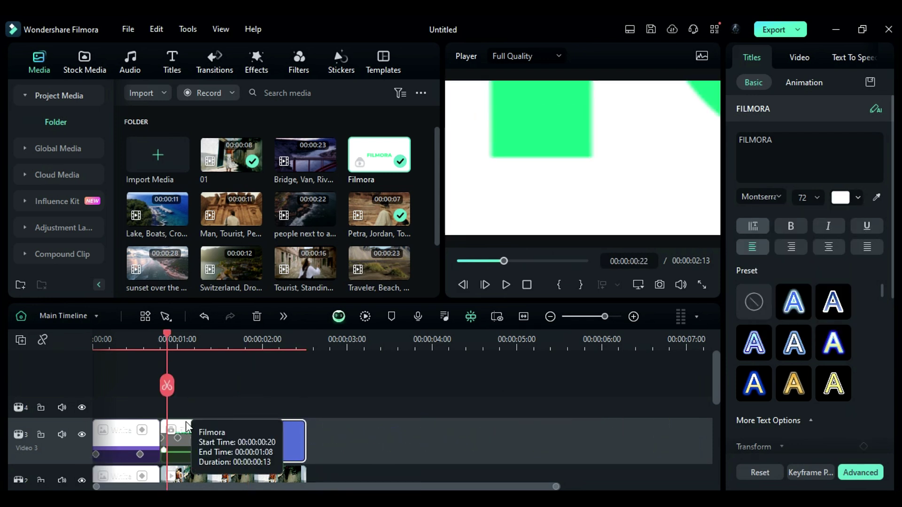
Enable chroma key on the Filmora compound clip with tolerance about 66 and edge thickness 0
left_click(188, 427)
left_click(834, 81)
left_click(744, 108)
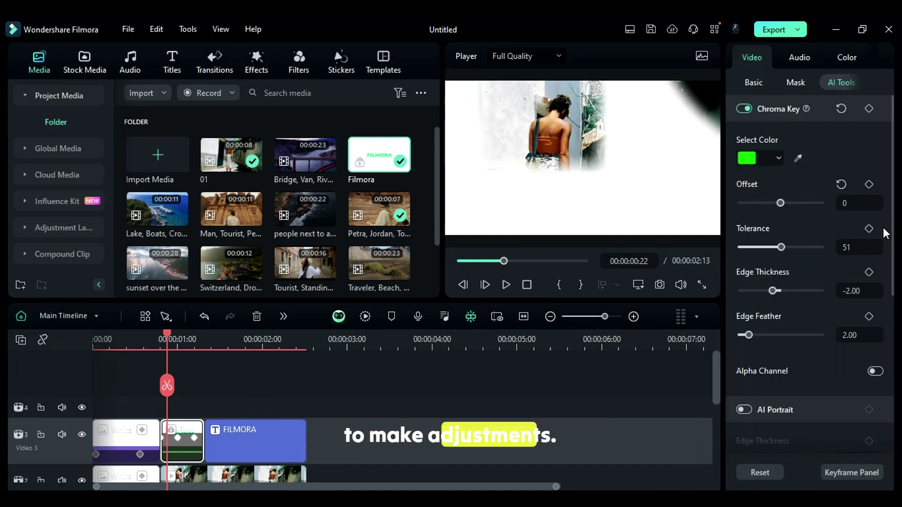
left_click_drag(781, 247, 793, 249)
left_click(859, 291)
type("0")
key("Return")
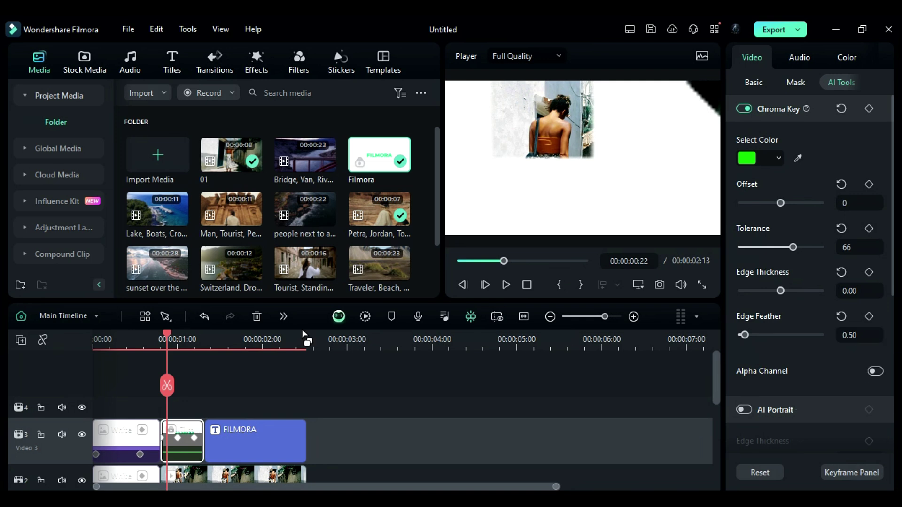
left_click_drag(156, 333, 272, 356)
scroll(260, 429, "down", 2)
Keyframe the Video 2 footage's position at 2:03 and X -712 at 2:04
left_click(260, 428)
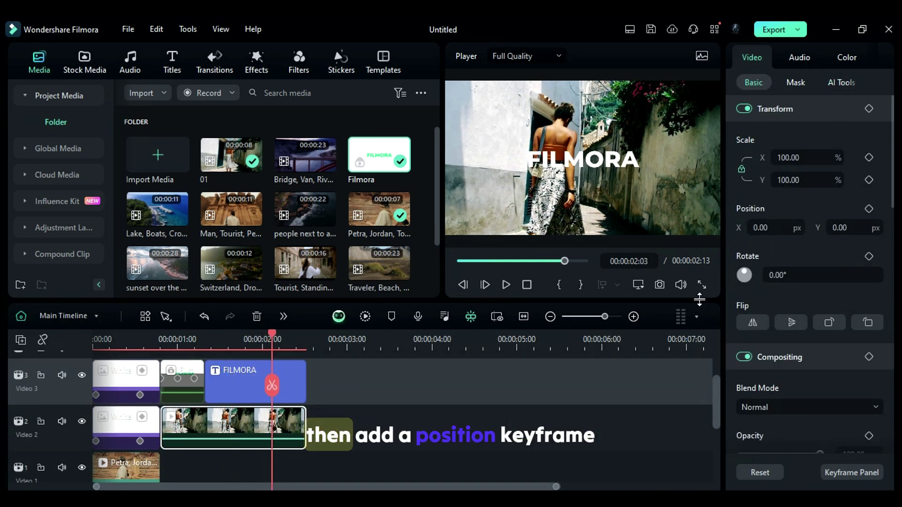
left_click(869, 209)
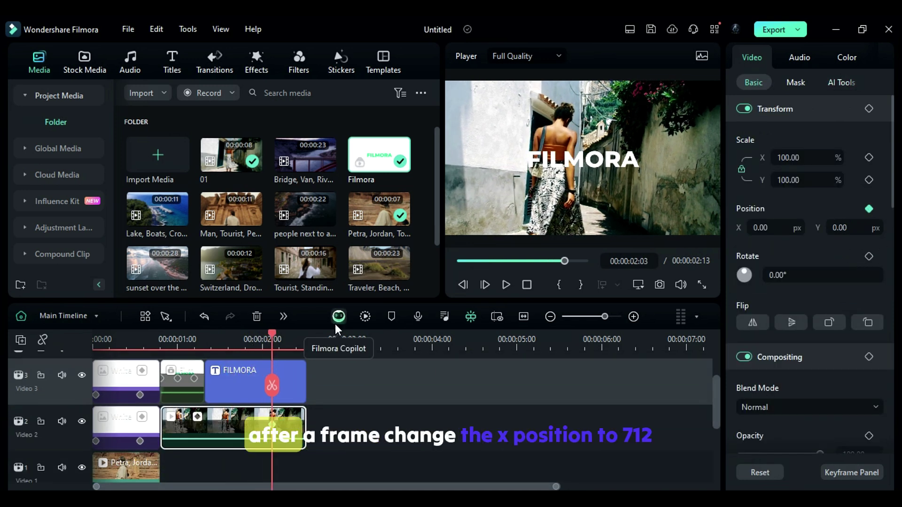
key("Right")
double_click(783, 229)
key("BackSpace")
key("Return")
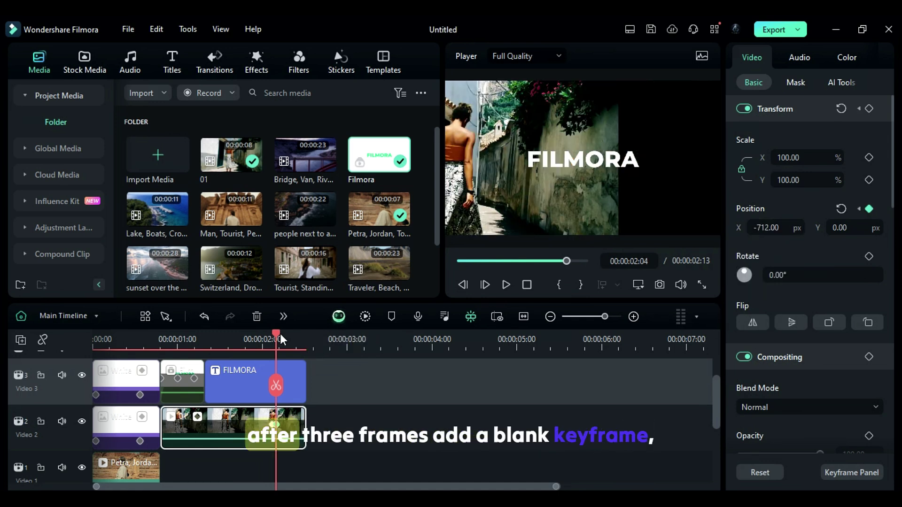
Add a position keyframe at 2:07 and X -1212 at 2:08
left_click(286, 335)
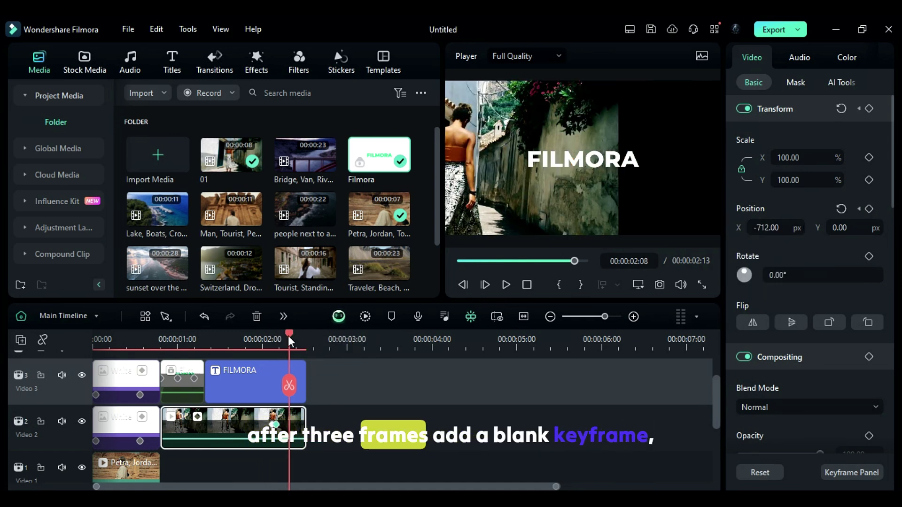
left_click(870, 209)
key("Right")
double_click(788, 232)
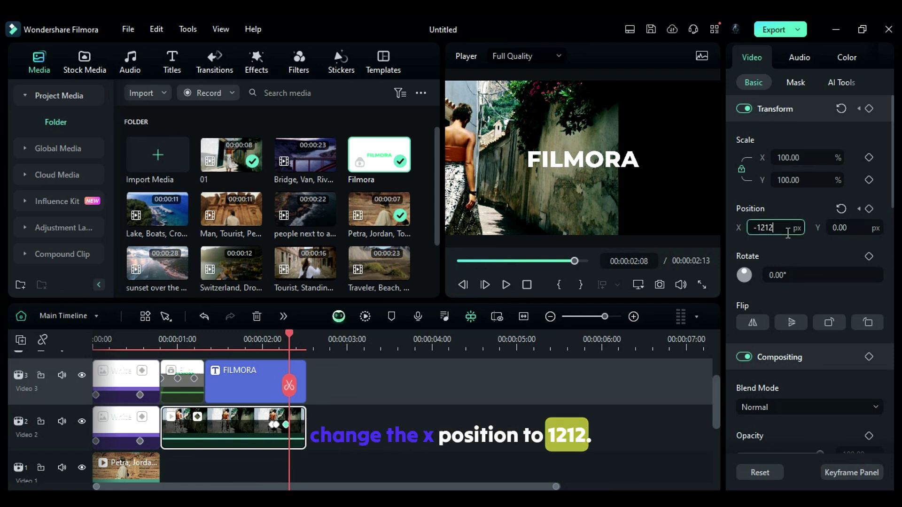
key("Return")
Set the final position keyframe at 2:12 and play back the slide-out
left_click_drag(295, 350, 300, 342)
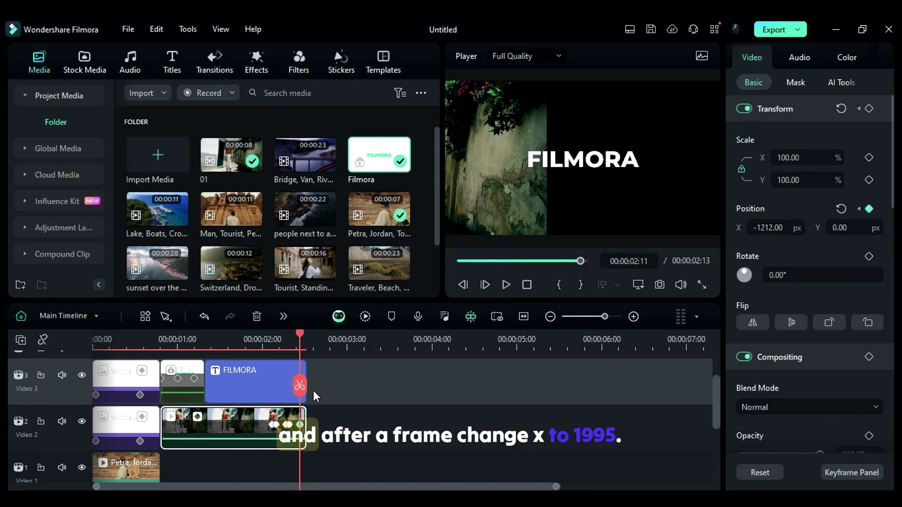
left_click_drag(307, 332, 304, 334)
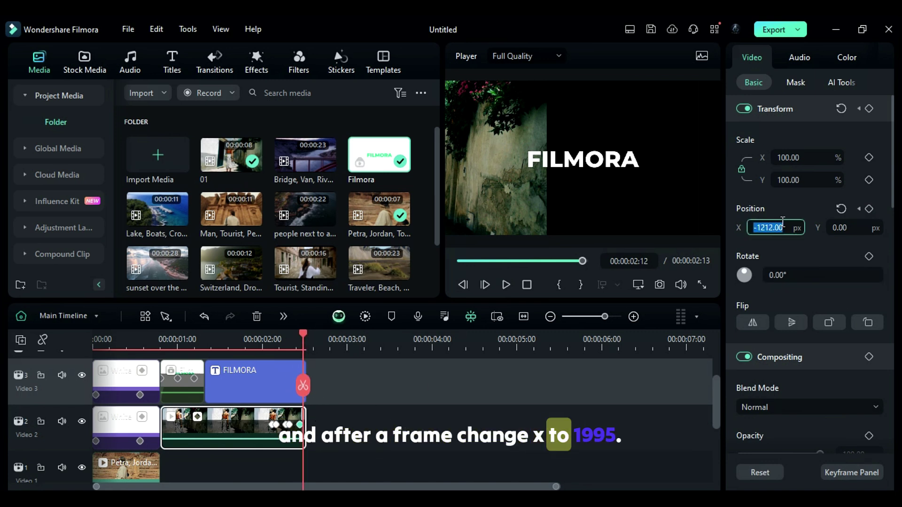
type("-1995")
key("Return")
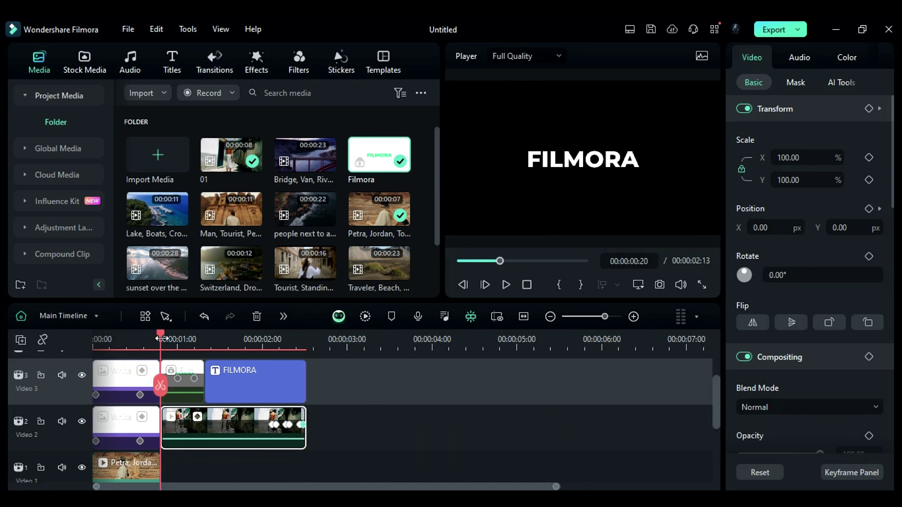
left_click_drag(303, 335, 73, 338)
key("space")
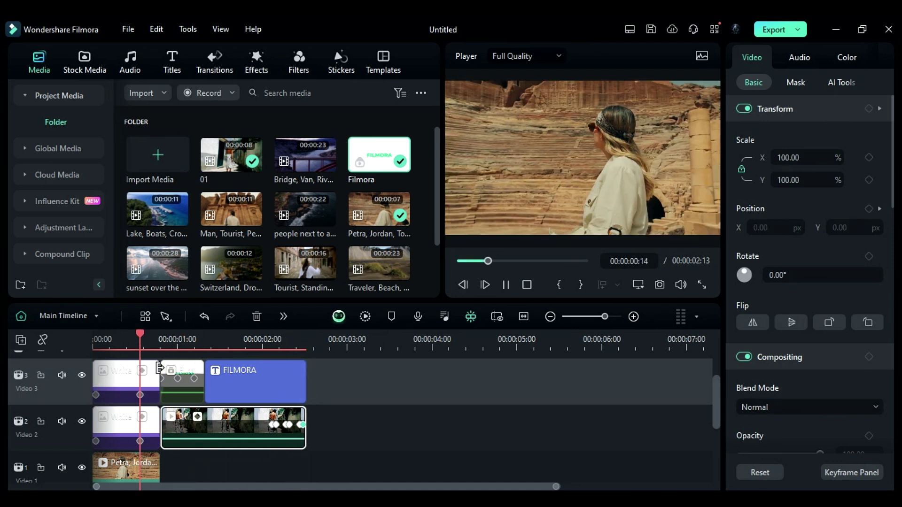
key("space")
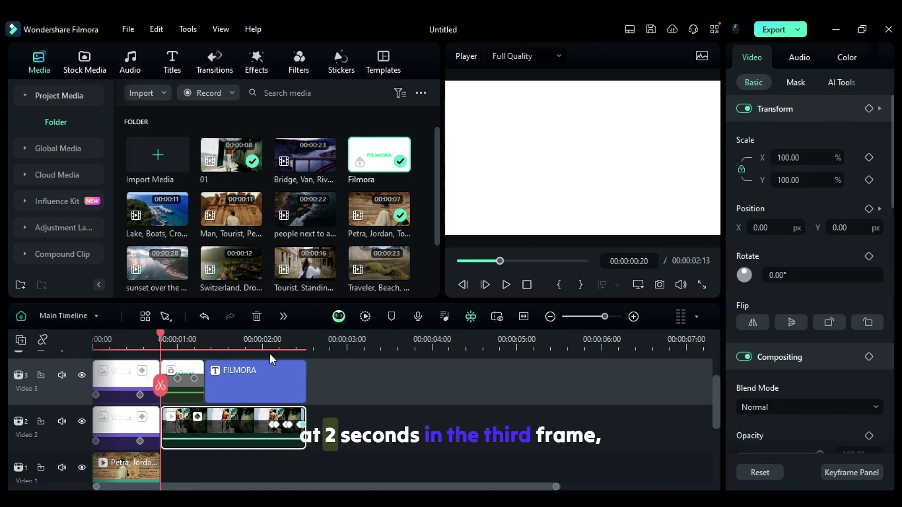
Place the Tourist clip on Video 1 starting at 2:03
left_click(268, 349)
left_click(271, 349)
mouse_move(305, 263)
left_mouse_down()
mouse_move(338, 301)
mouse_move(268, 463)
left_mouse_up()
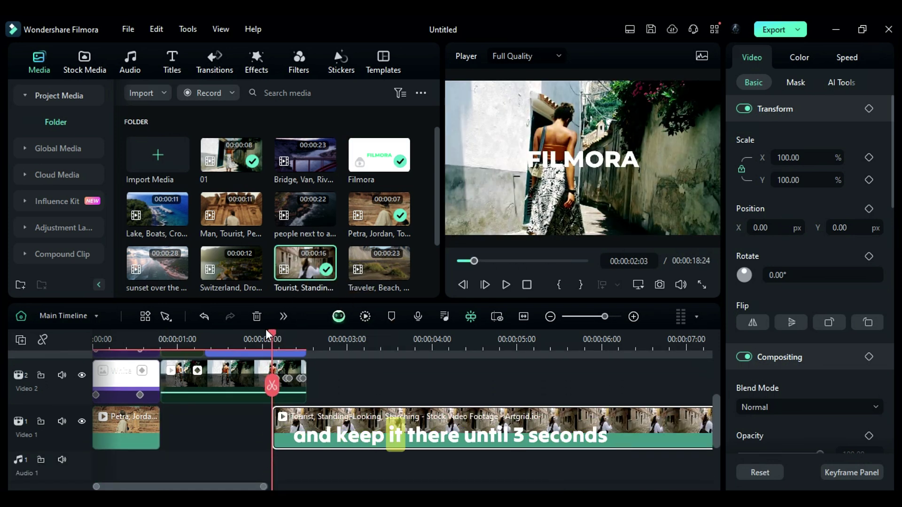
Split the Tourist clip at 3:07 and add the Woman Strolling clip on track 4 at 2:18
left_click(343, 337)
left_click(375, 345)
left_click(372, 386)
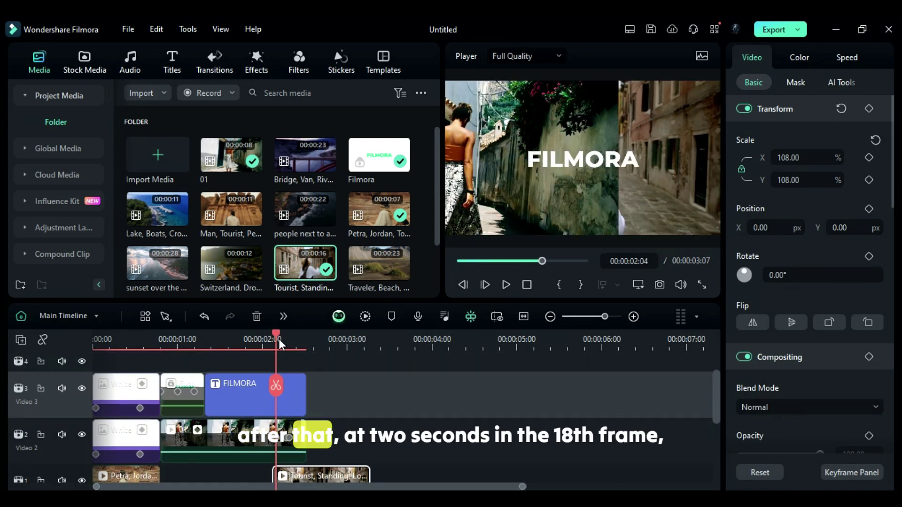
left_click_drag(279, 340, 323, 345)
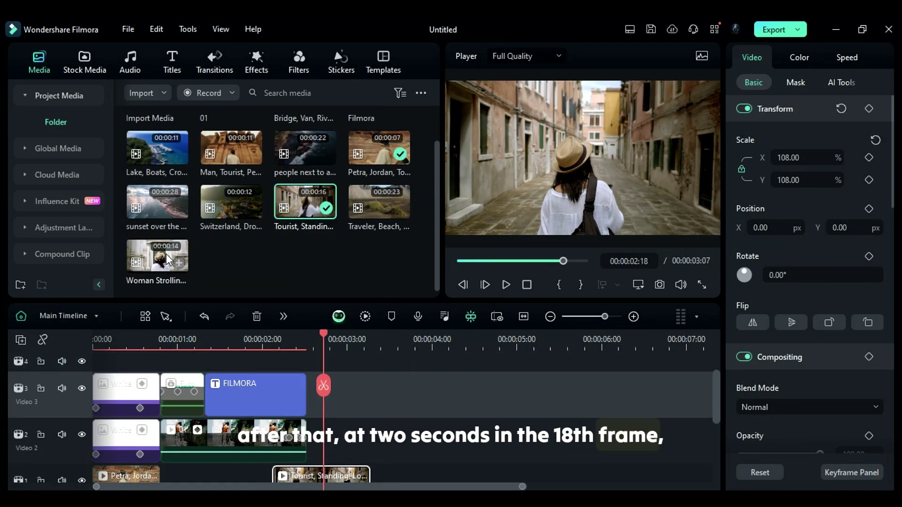
mouse_move(157, 256)
left_mouse_down()
mouse_move(380, 356)
mouse_move(332, 362)
mouse_move(426, 347)
left_mouse_up()
Delete the strolling clip beyond 3:23 and copy the FILMORA title to track 5 at 2:18
left_click(425, 386)
key("Delete")
left_click(248, 429)
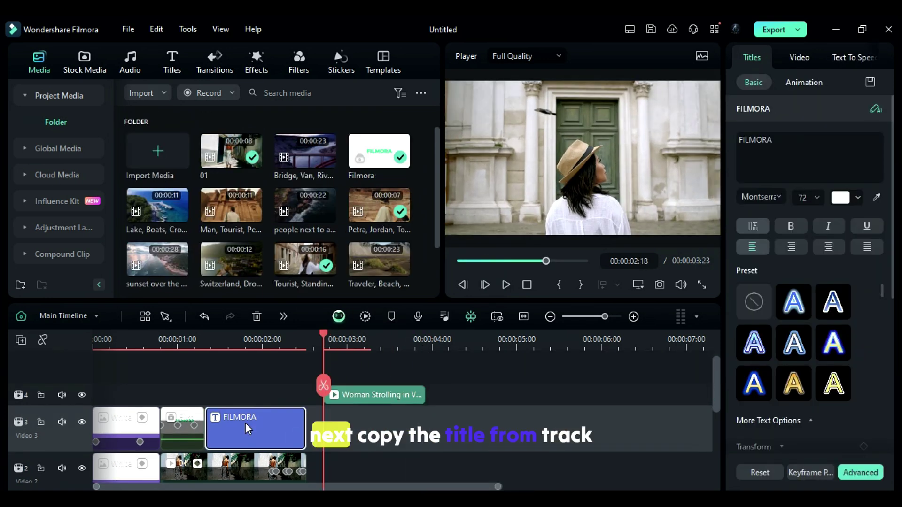
mouse_move(248, 429)
left_mouse_down()
mouse_move(366, 439)
mouse_move(367, 395)
left_mouse_up()
left_click(350, 394)
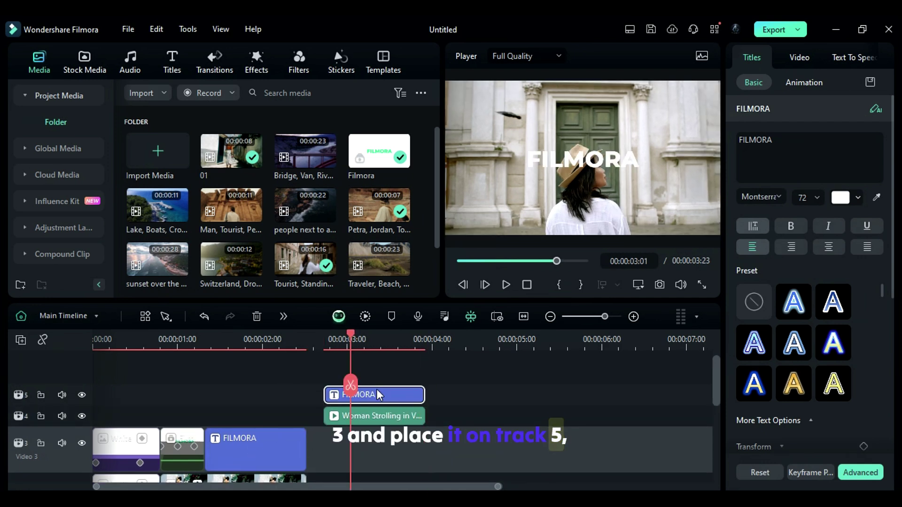
Retitle the copy PRESENTS, keyframe its position from 2:18 to 3:03, and select it with the strolling clip
left_click_drag(750, 183, 725, 125)
type("PRESENTS")
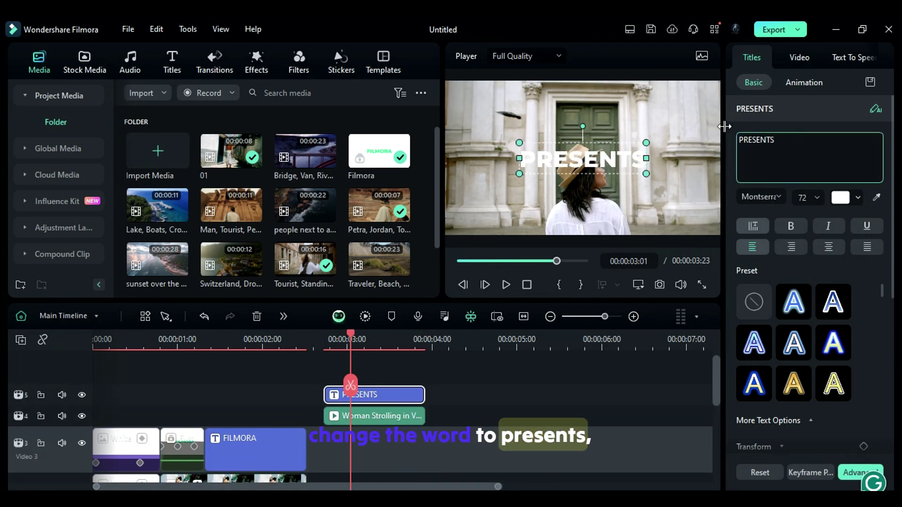
left_click(799, 57)
left_click(324, 339)
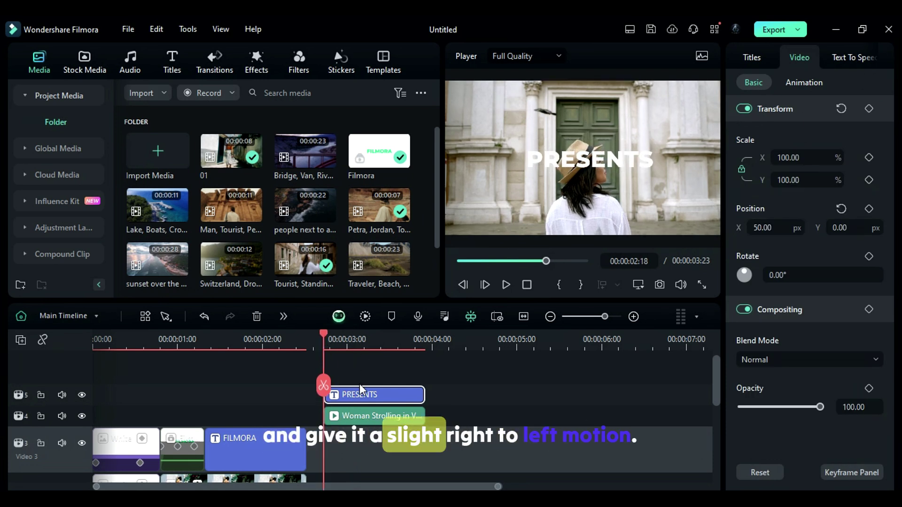
left_click_drag(326, 339, 357, 339)
left_click(414, 416, "ctrl")
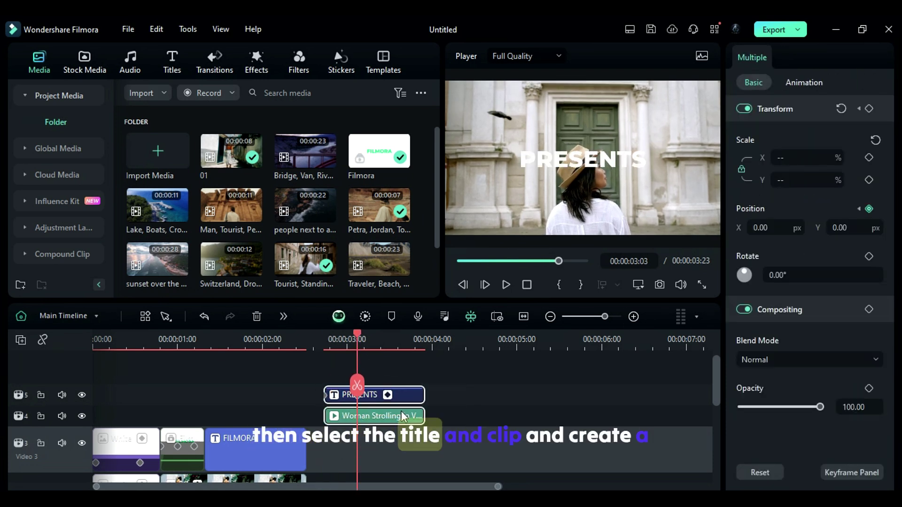
right_click(405, 418)
Group the PRESENTS title and strolling clip into a compound clip named Presents
left_click(513, 297)
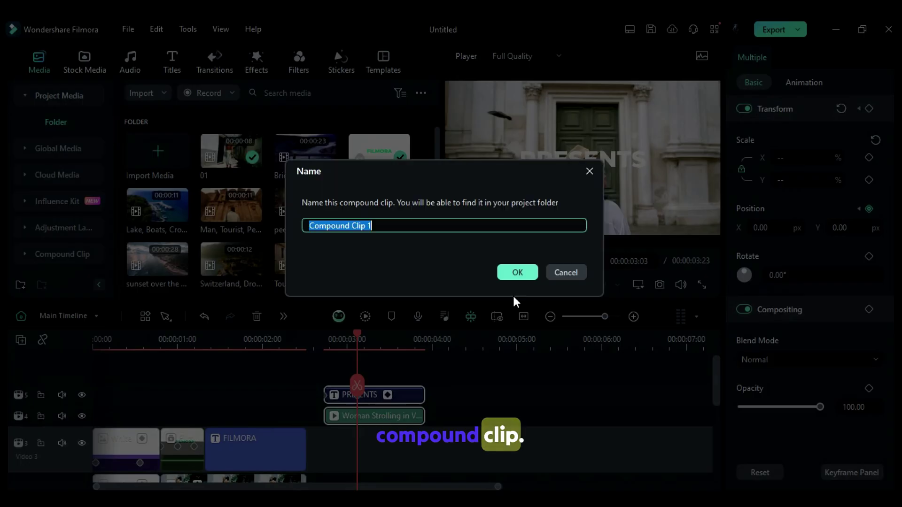
type("Presents")
key("Return")
Apply a Parallel Lines mask to Presents with mask X position -425
left_click(361, 418)
left_click(796, 82)
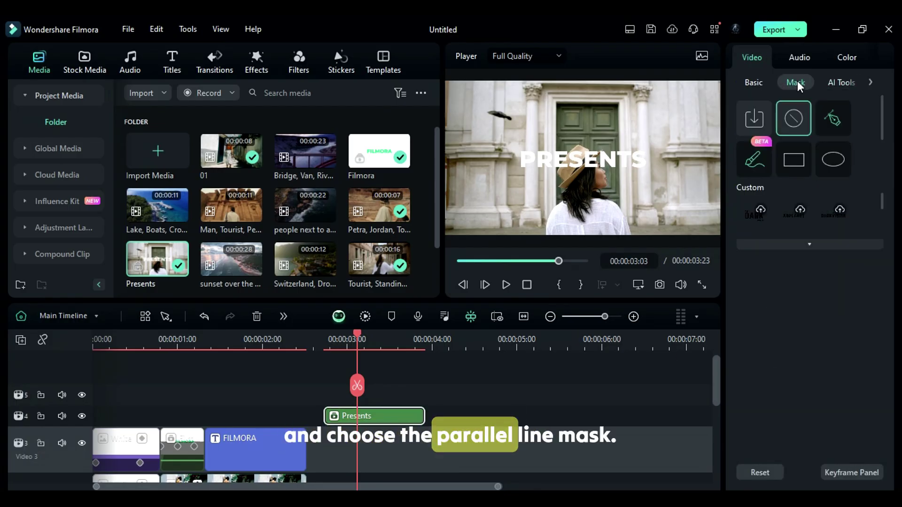
left_click(811, 245)
left_click(755, 207)
scroll(802, 276, "down", 5)
type("-4")
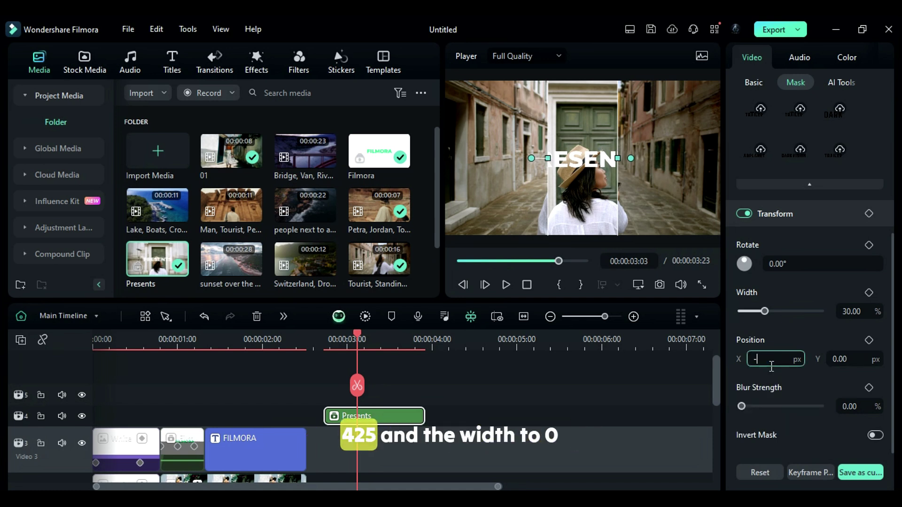
type("25")
key("Return")
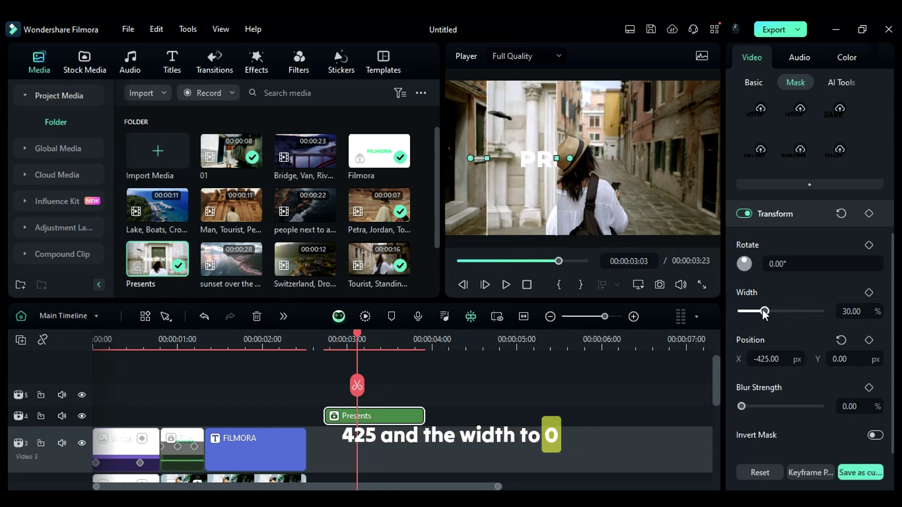
Keyframe the mask from 0 width at the start to 100 width and X 0 at 3:06
left_click_drag(763, 312, 741, 311)
left_click_drag(358, 339, 325, 344)
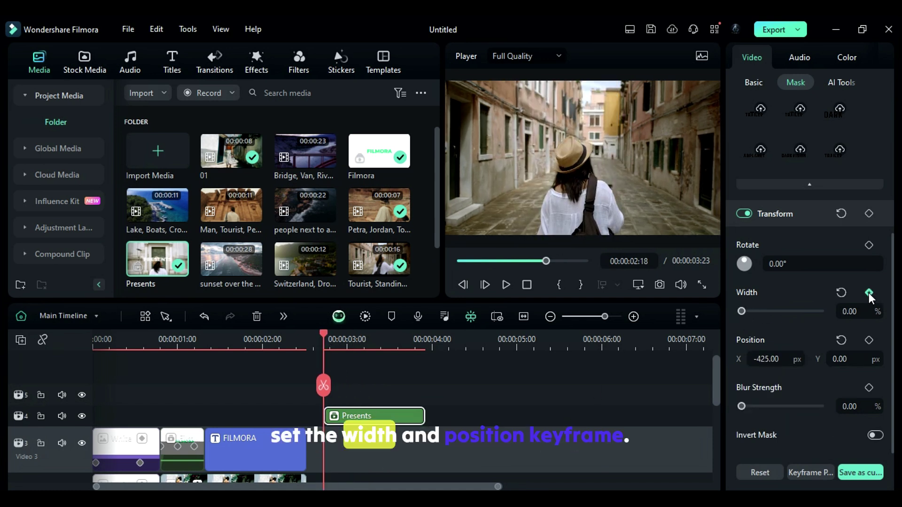
left_click(869, 341)
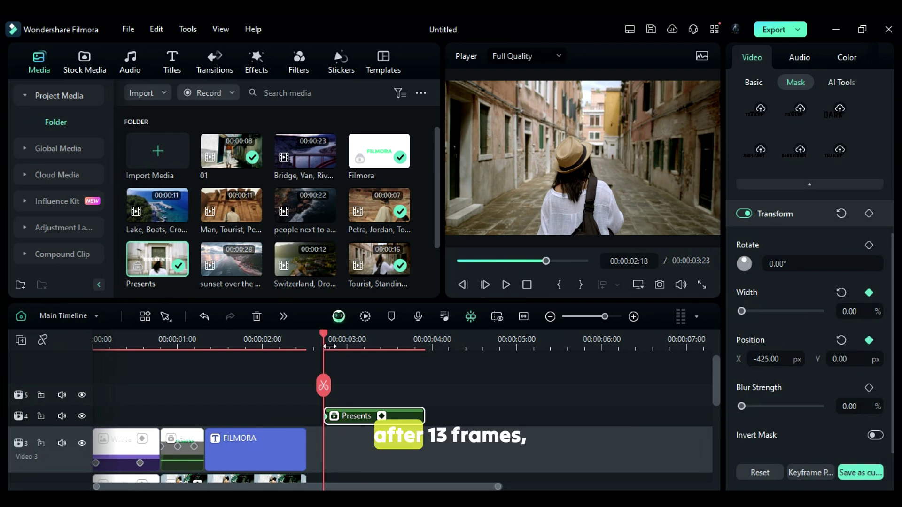
left_click_drag(338, 341, 369, 343)
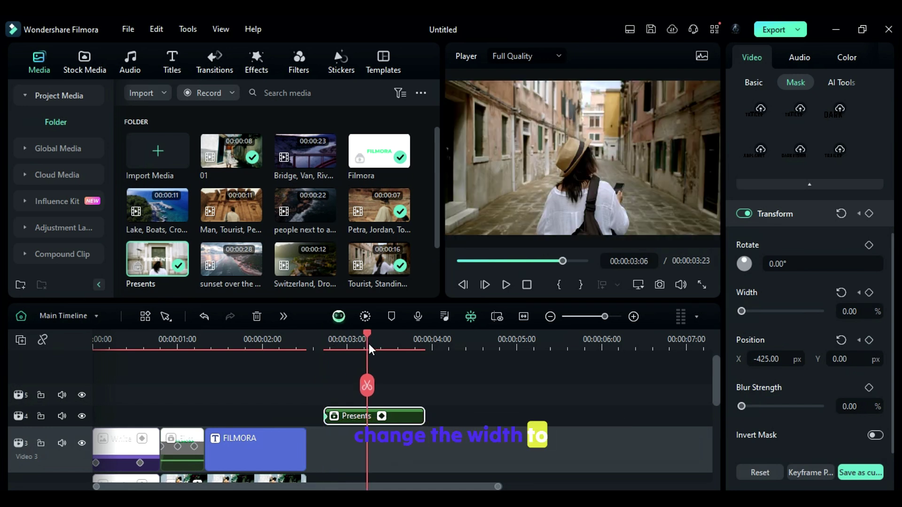
left_click_drag(841, 311, 846, 309)
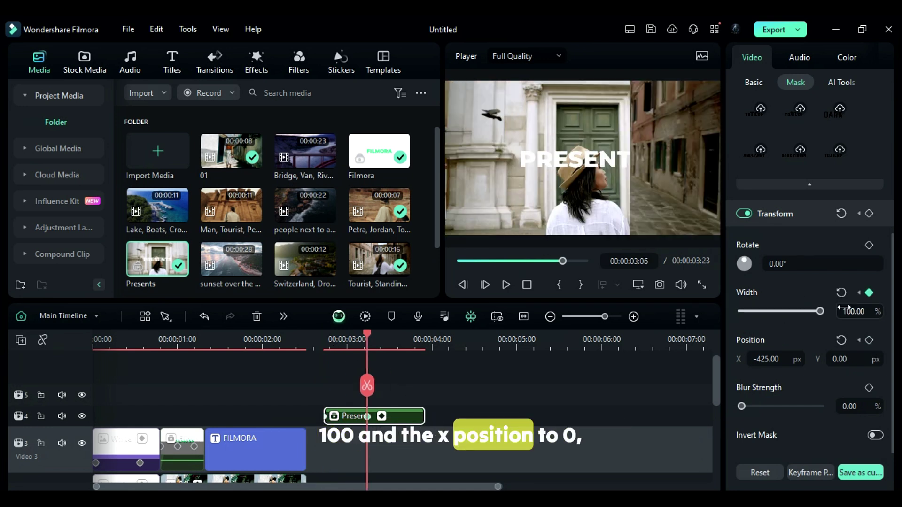
left_click(842, 341)
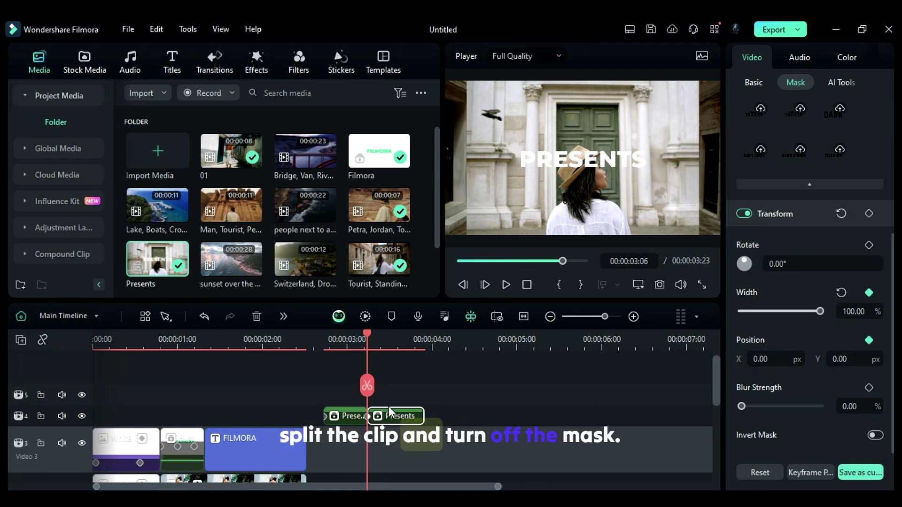
Disable the mask on the second Presents piece and place the Bridge, Van, River clip on track 5 at 3:11
left_click(744, 217)
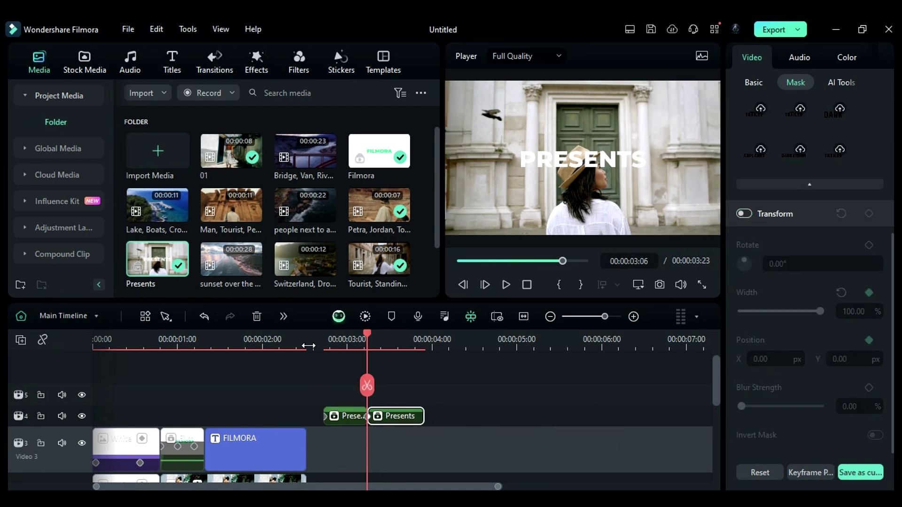
left_click_drag(308, 346, 384, 365)
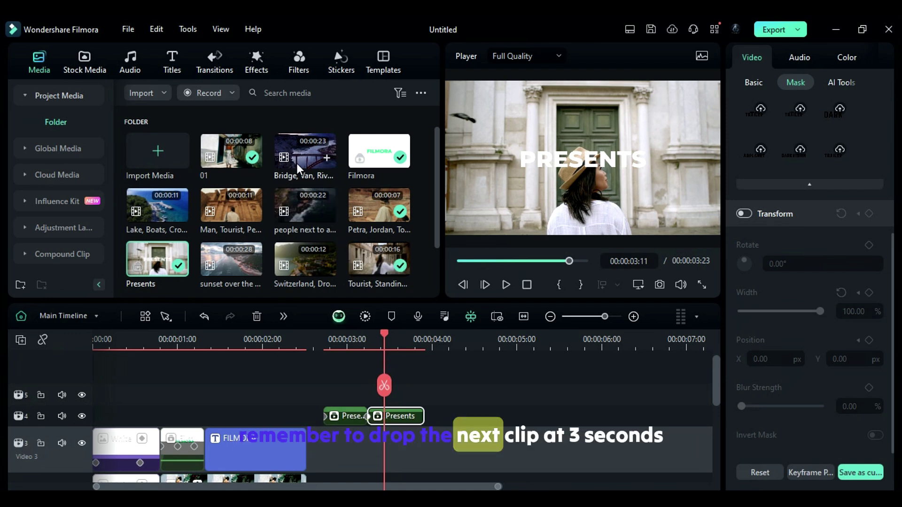
mouse_move(297, 163)
left_mouse_down()
mouse_move(437, 273)
mouse_move(432, 396)
left_mouse_up()
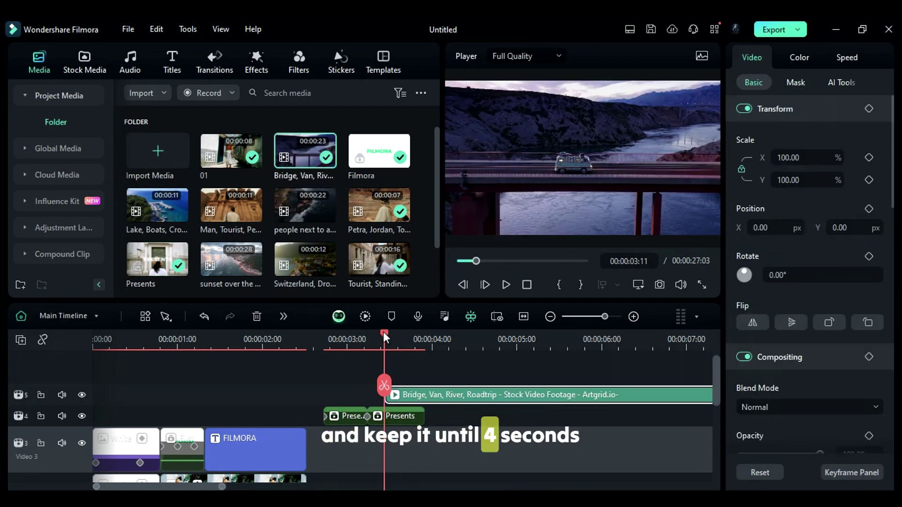
Cut the bridge footage at 4:07 and delete the remainder
left_click_drag(384, 335, 456, 348)
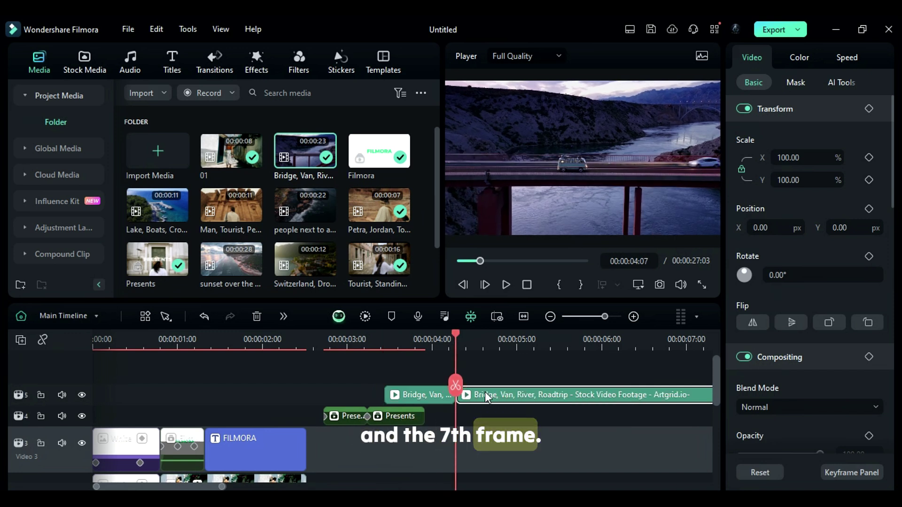
key("ctrl+b")
left_click(487, 397)
key("Delete")
left_click(416, 396)
Copy the FILMORA title onto track 6 at 3:11 and retype it as BRAND NEW
left_click_drag(244, 457, 425, 373)
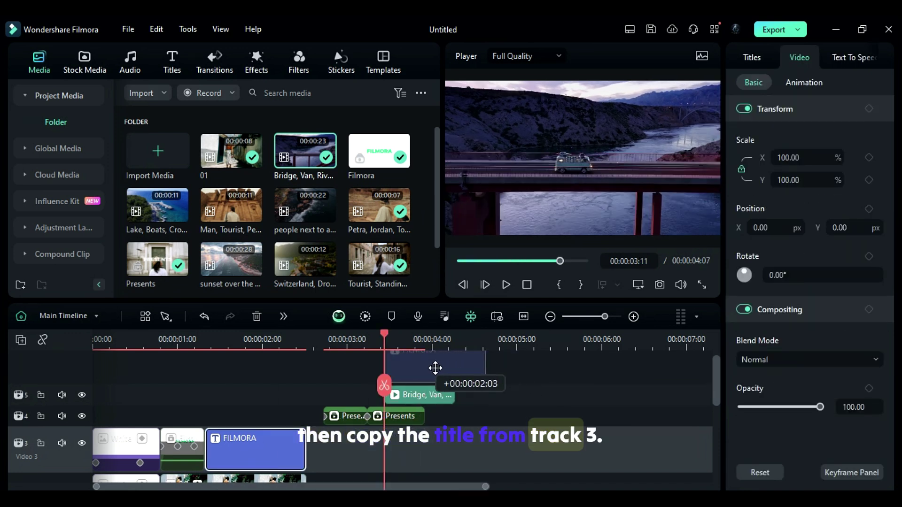
left_click(416, 394)
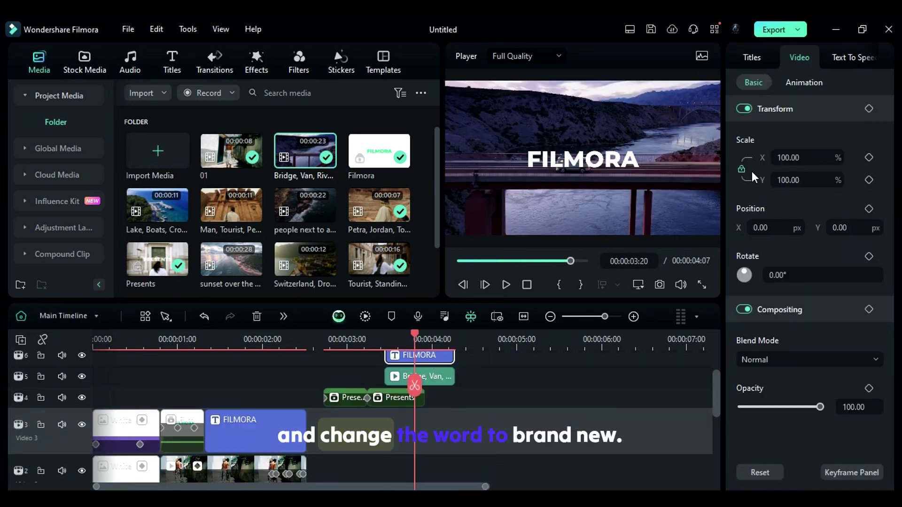
double_click(415, 395)
type("BRAND NEW")
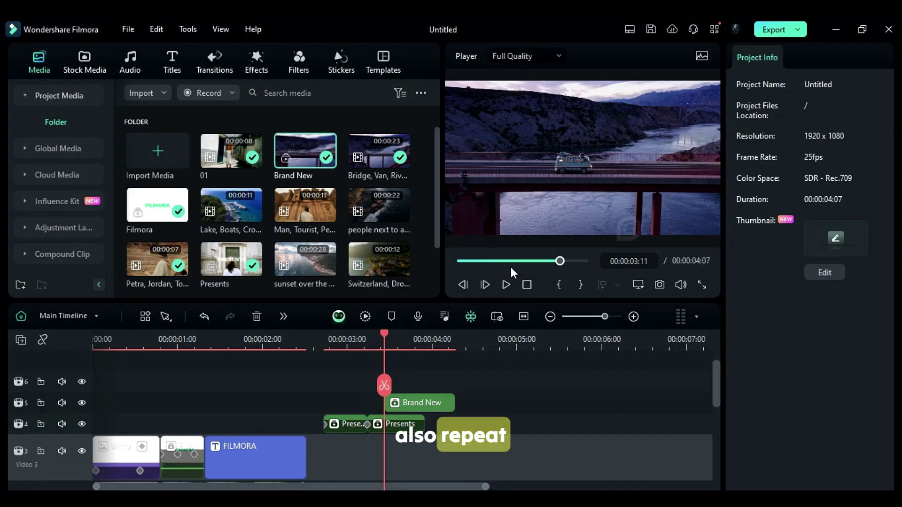
Apply the parallel-line mask to the Brand New clip, widen it to reveal, then disable it on the second piece
left_click(421, 401)
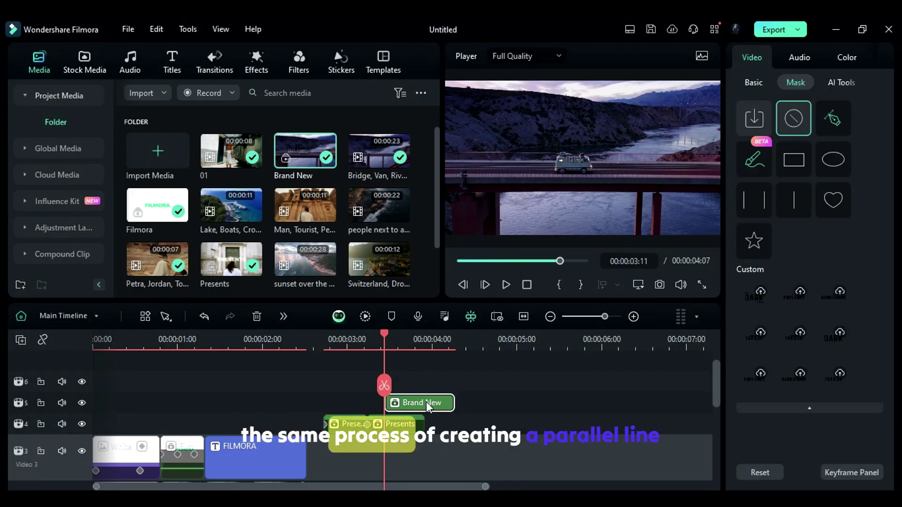
left_click(837, 297)
scroll(851, 311, "down", 5)
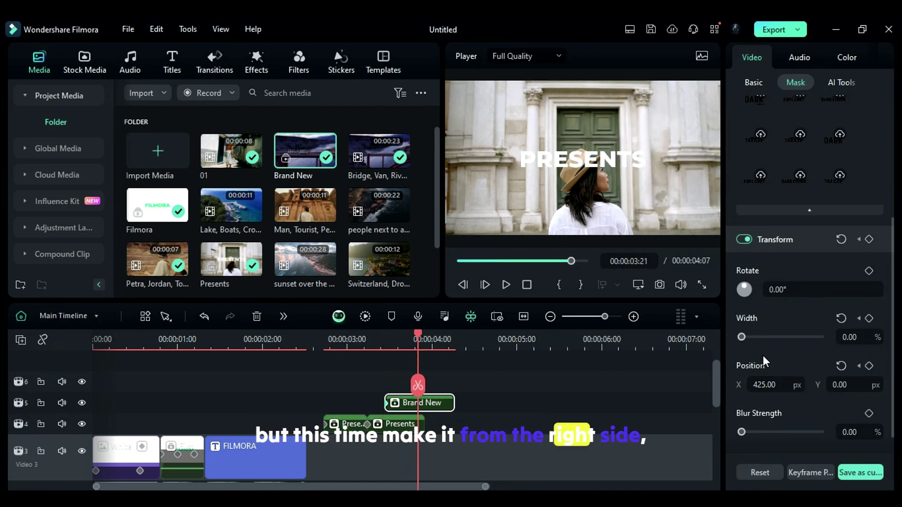
left_click_drag(742, 337, 819, 337)
left_click(747, 239)
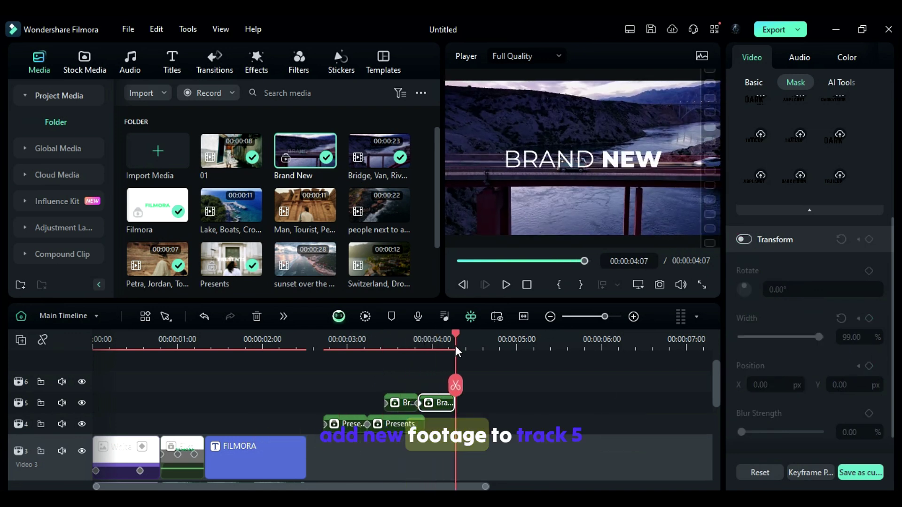
Add the temple coastline footage to track 5, trimmed to end at 5:08
left_click_drag(379, 207, 472, 399)
left_click_drag(456, 343, 543, 357)
left_click(544, 386)
key("Delete")
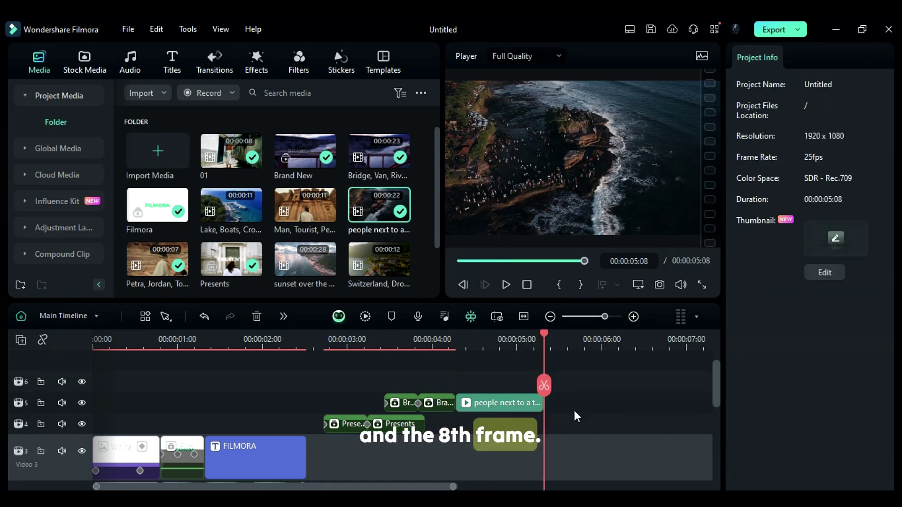
Keyframe the coastline clip's scale at 125% at 4:07, then 100% four frames later
left_click(454, 347)
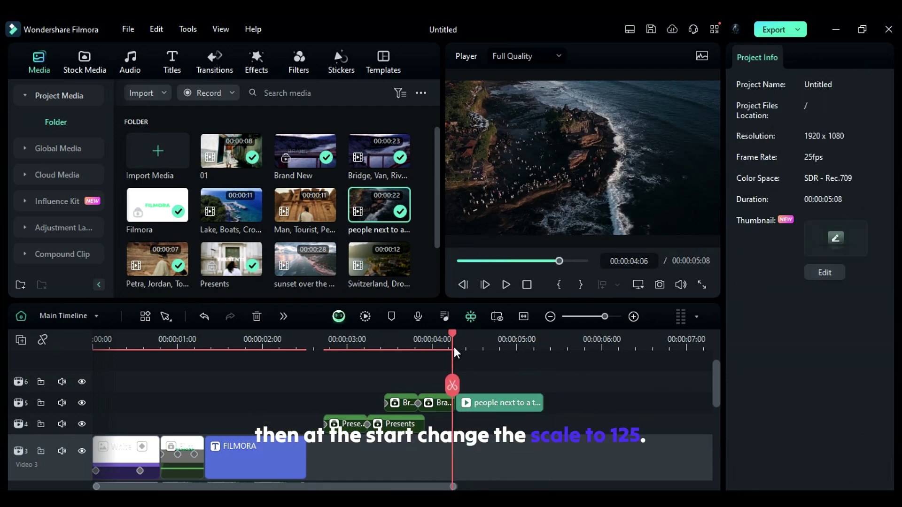
left_click(498, 403)
type("12")
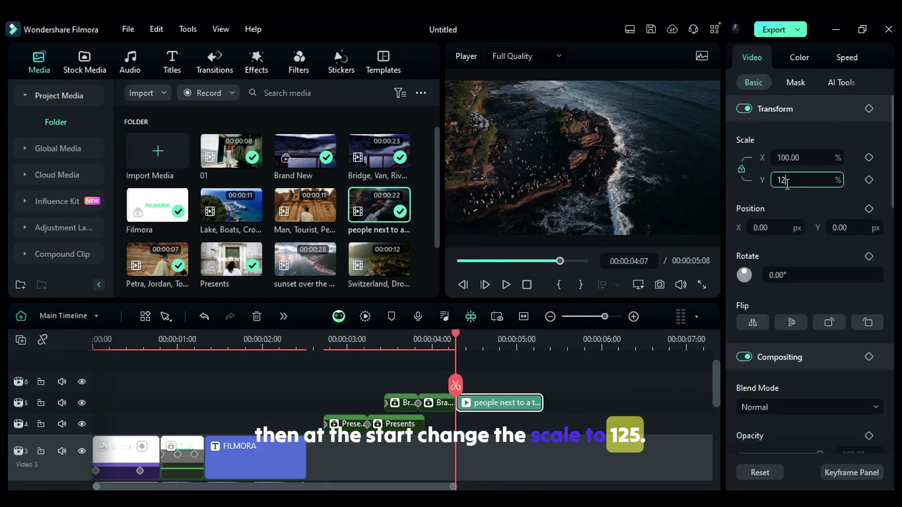
type("5")
key("Return")
key("Right")
key("Right")
key("Right")
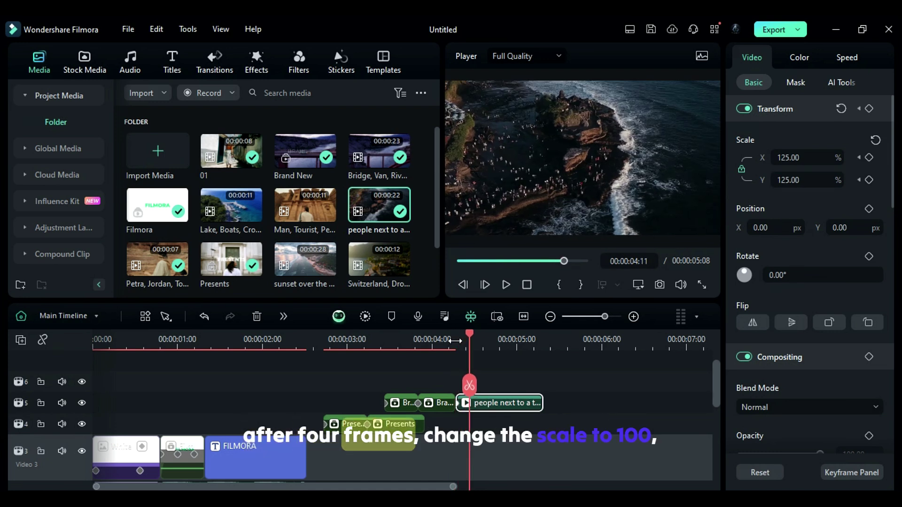
left_click(847, 107)
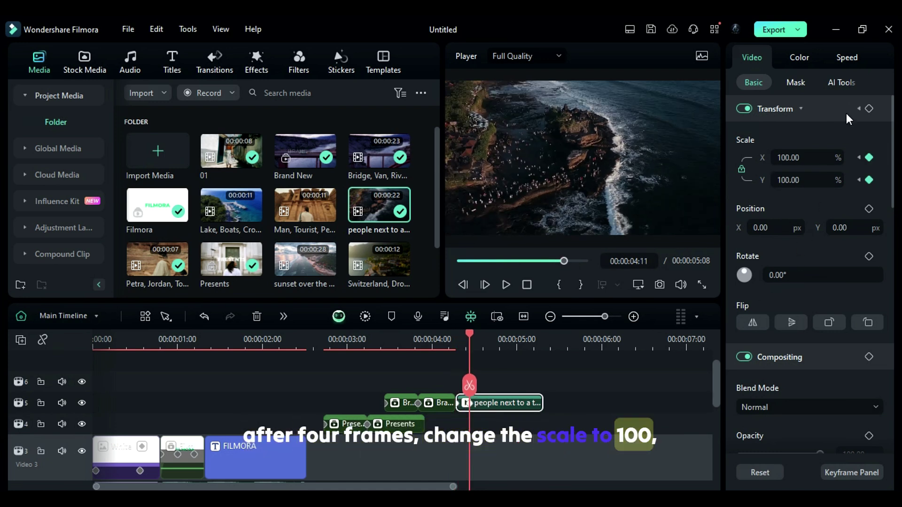
Add scale keyframes of 85%, a hold at 4:24, and 70% at 5:00
left_click(476, 337)
key("Right")
key("Right")
key("Right")
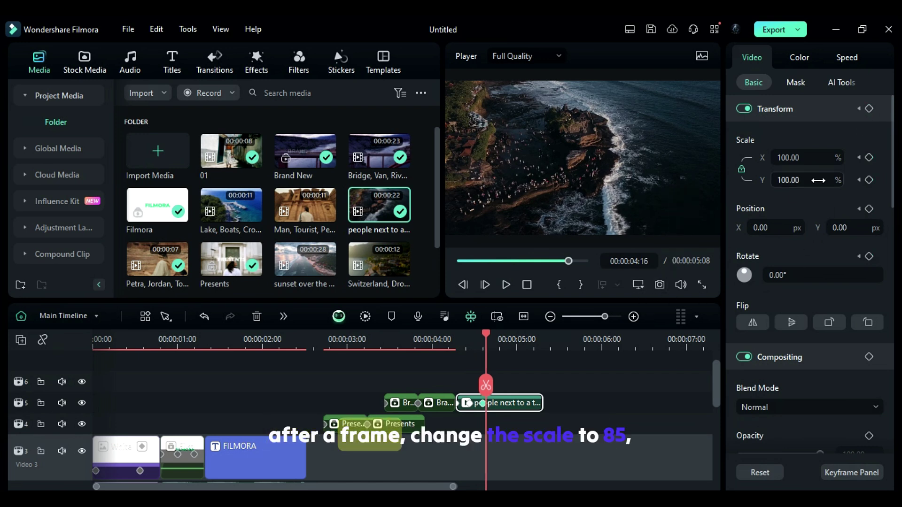
left_click(818, 180)
type("85")
key("Return")
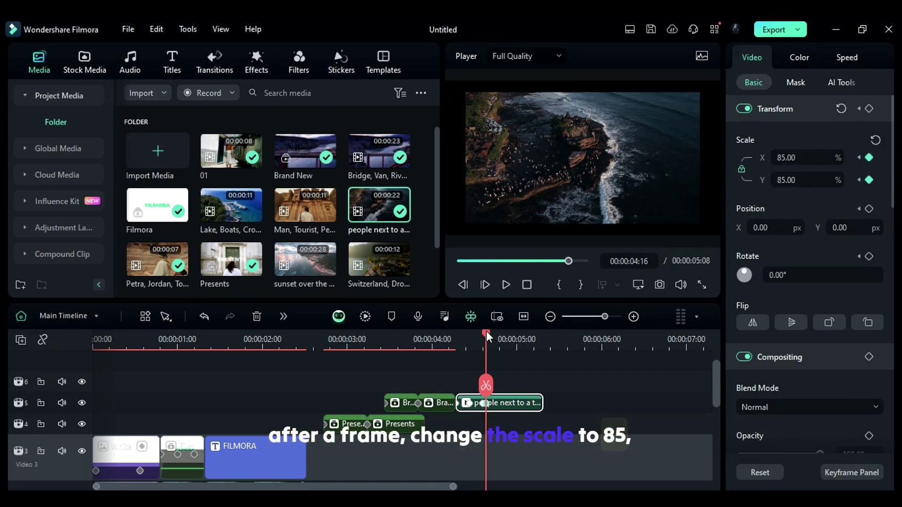
left_click_drag(487, 337, 512, 341)
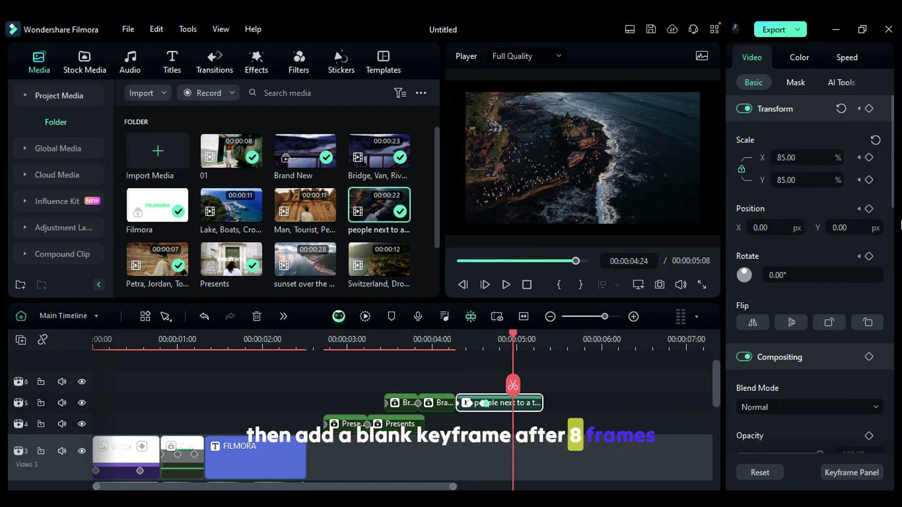
left_click(870, 108)
left_click(518, 337)
type("70")
key("Return")
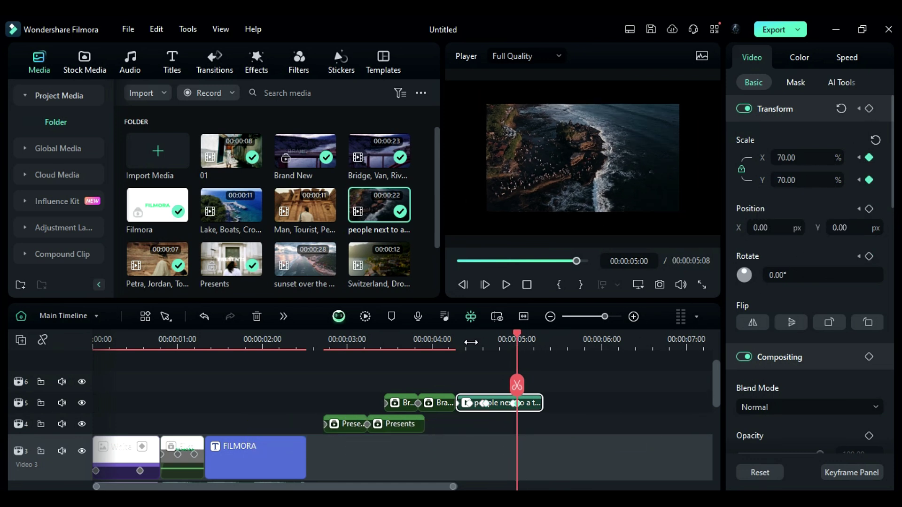
Duplicate the FILMORA title onto track 6 at 4:07, split at 4:16 and 5:00
left_click(455, 346)
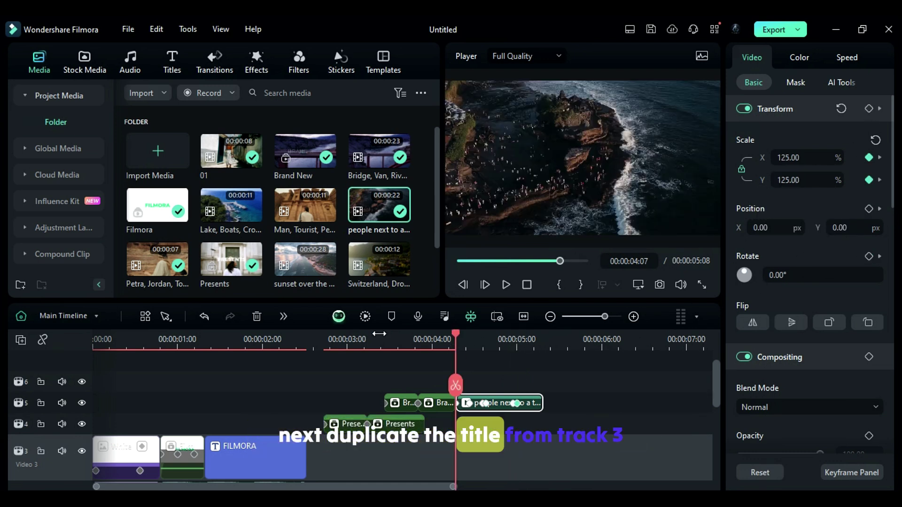
mouse_move(257, 459)
left_mouse_down()
mouse_move(526, 402)
mouse_move(542, 409)
left_mouse_up()
left_click(470, 346)
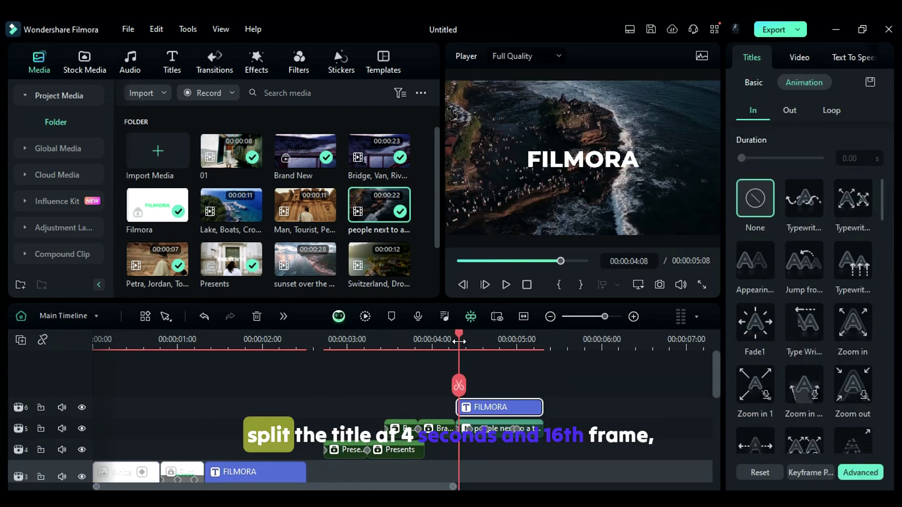
left_click_drag(470, 344, 486, 344)
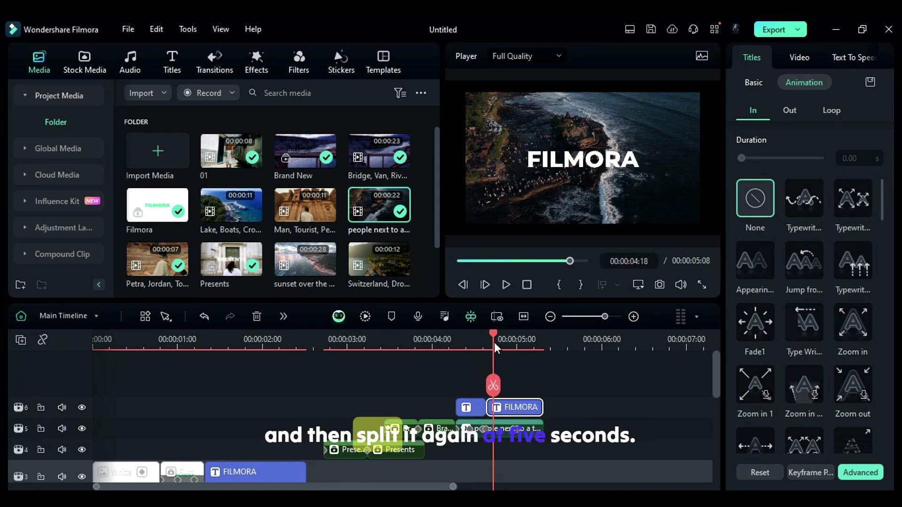
left_click_drag(487, 394, 519, 354)
left_click(517, 386)
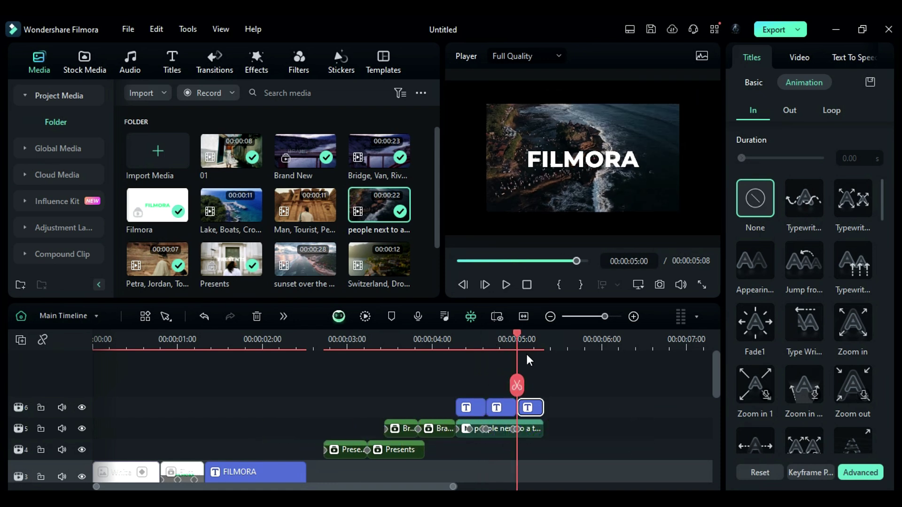
left_click(473, 340)
left_click(509, 160)
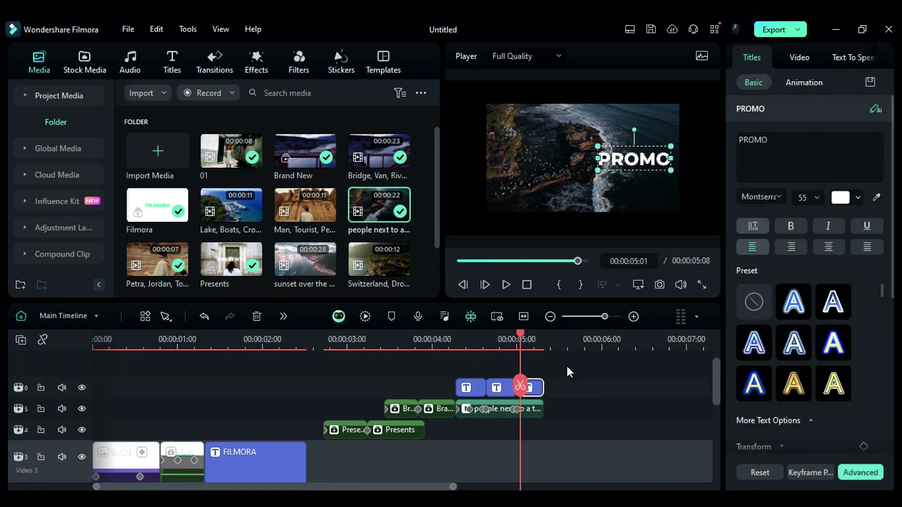
Place a White solid colour on track 4, trimmed to end with the titles at 5:08
left_click(101, 69)
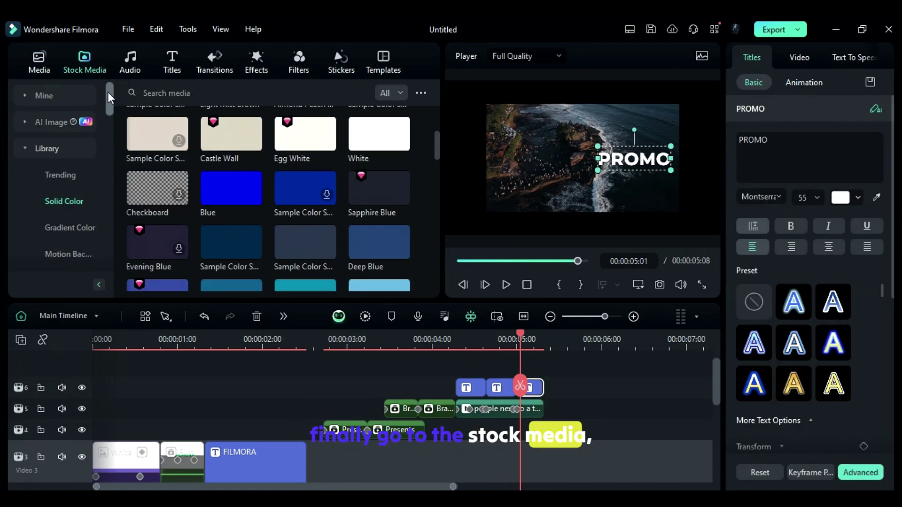
mouse_move(376, 136)
left_mouse_down()
mouse_move(458, 433)
mouse_move(457, 425)
left_mouse_up()
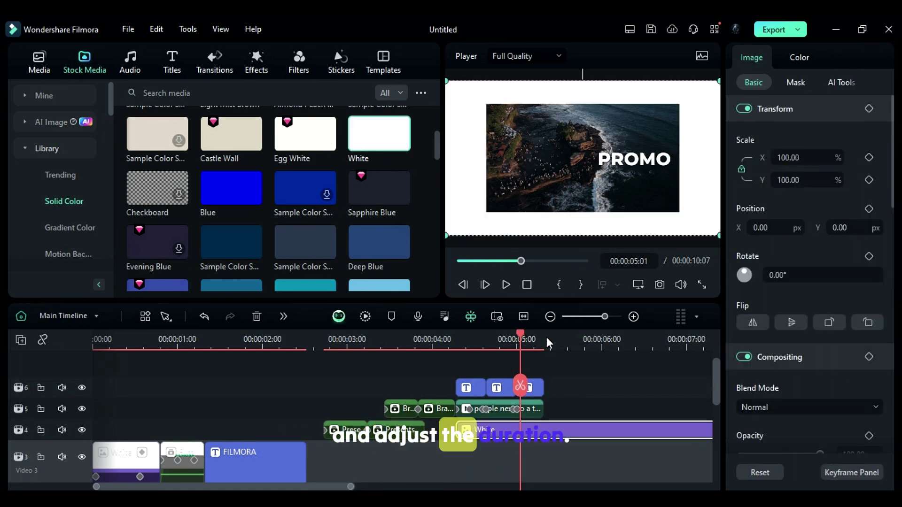
left_click_drag(538, 338, 543, 338)
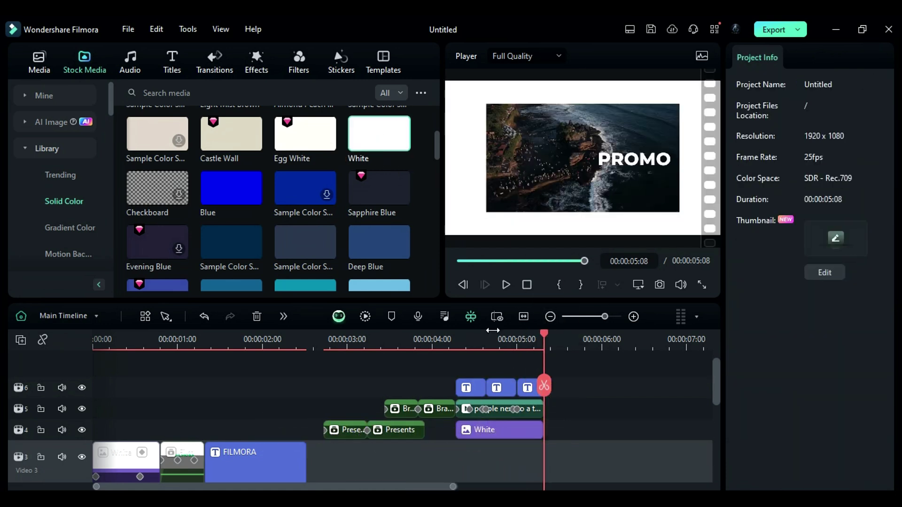
left_click_drag(447, 343, 526, 374)
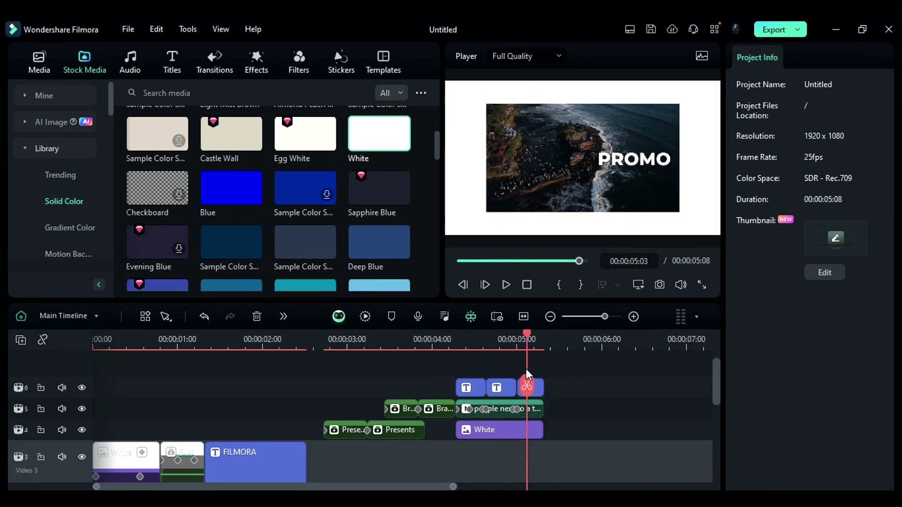
Add the Lake, Boats clip with a parallel-lines mask, positioned as a strip at the left edge
scroll(561, 457, "down", 3)
scroll(541, 447, "right", 3)
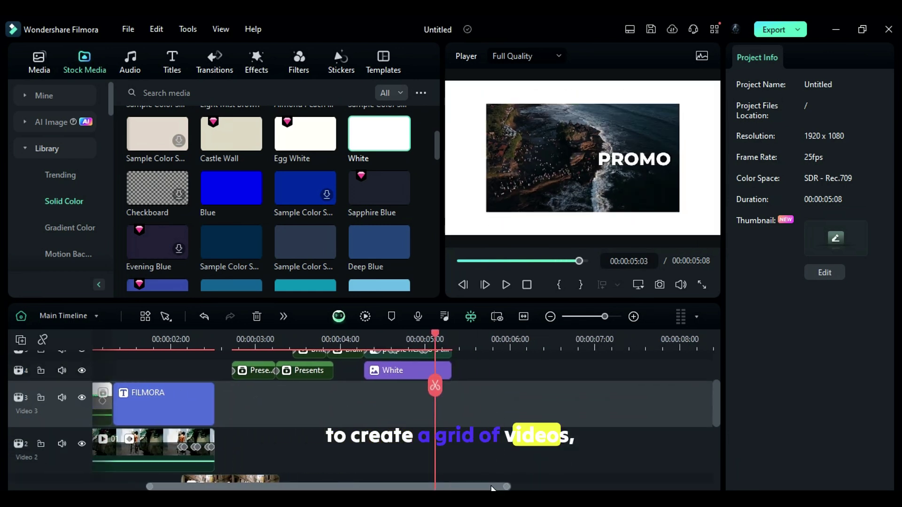
scroll(527, 440, "up", 1)
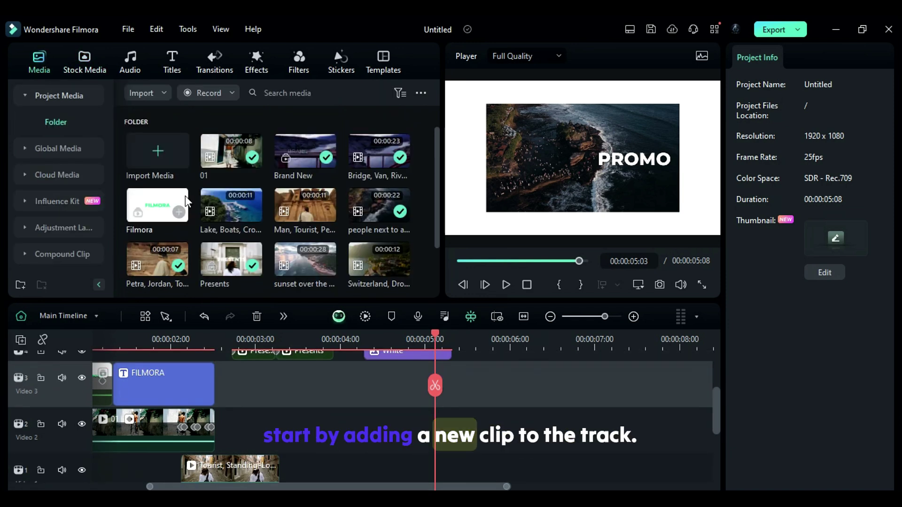
left_click_drag(231, 206, 495, 379)
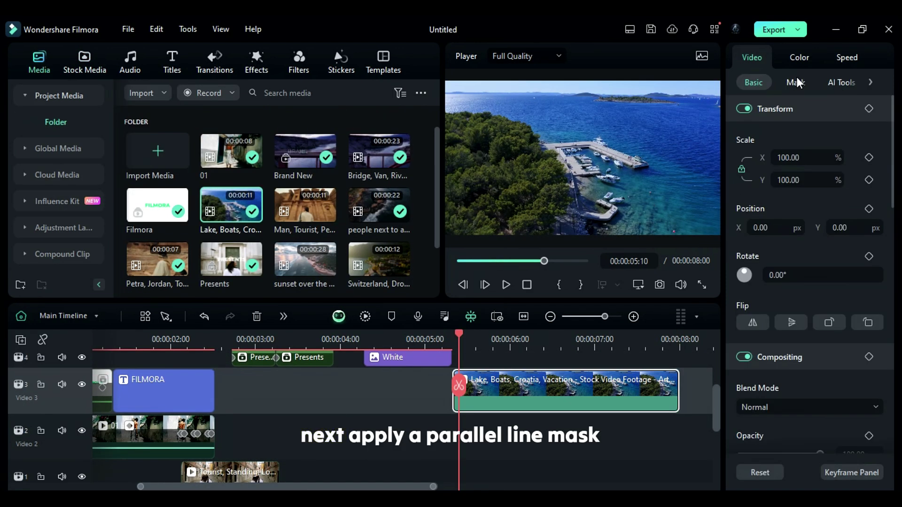
left_click(796, 82)
left_click(754, 199)
scroll(829, 362, "down", 5)
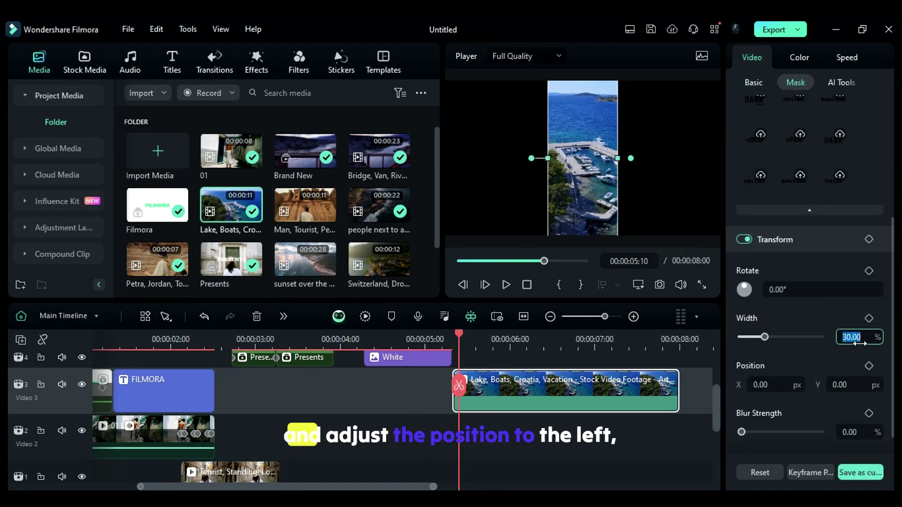
scroll(852, 337, "up", 3)
left_click(753, 82)
left_click_drag(583, 188, 489, 188)
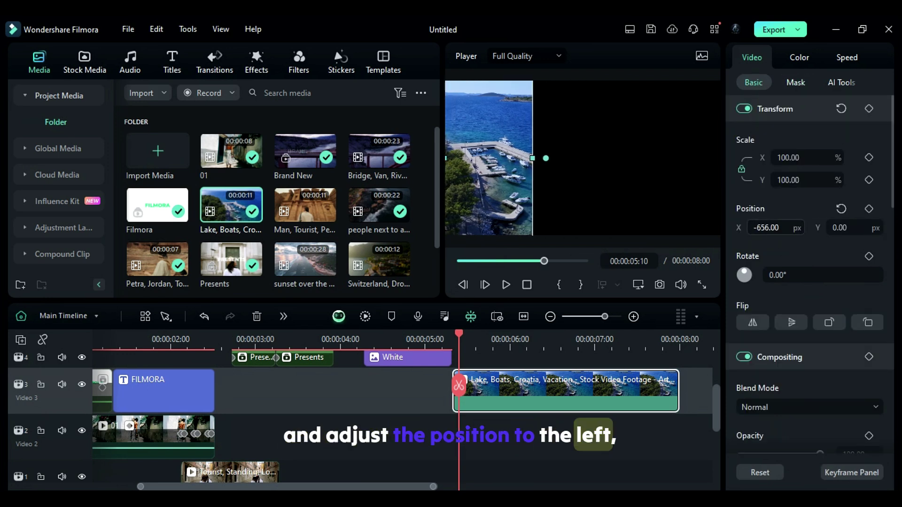
scroll(514, 423, "up", 2)
Duplicate the lake clip onto track 4 and move the Traveler strip to the right side
left_click_drag(514, 423, 510, 399)
scroll(282, 212, "down", 2)
left_click_drag(231, 256, 514, 411)
left_click_drag(489, 155, 674, 155)
Add the Petra clip on track 5 at 35.7% scale, Y 347, and copy MODERN to the top track
left_click_drag(305, 148, 493, 389)
left_click(799, 180)
type("35.7")
key("Return")
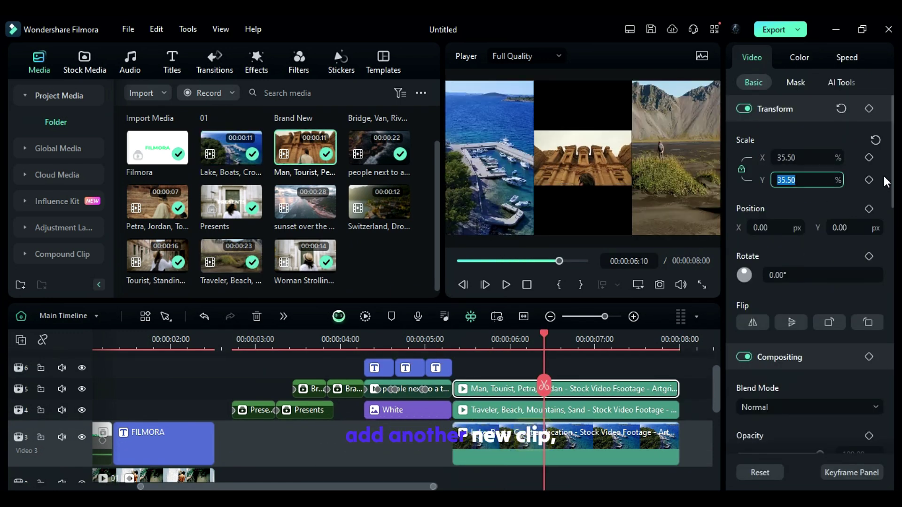
left_click(846, 228)
type("347")
key("Return")
scroll(606, 418, "up", 2)
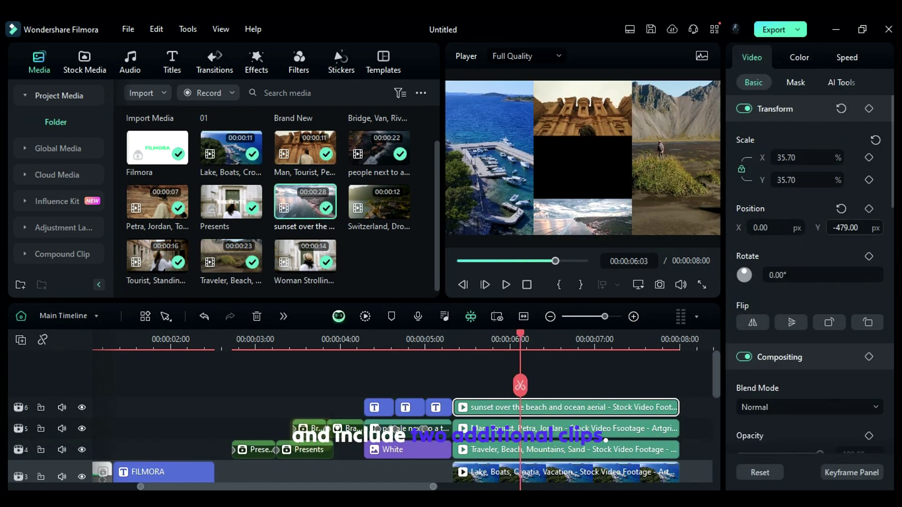
left_click(470, 453)
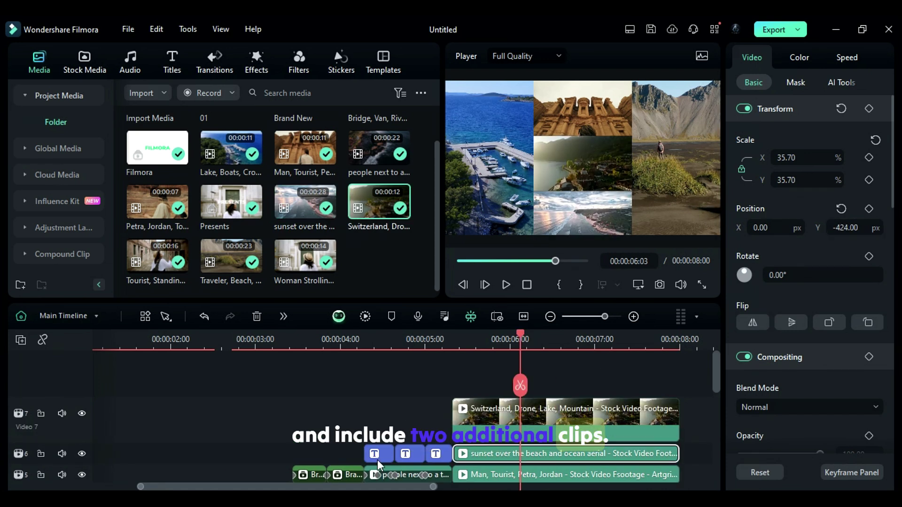
mouse_move(382, 455)
left_mouse_down()
mouse_move(484, 419)
mouse_move(679, 408)
left_mouse_up()
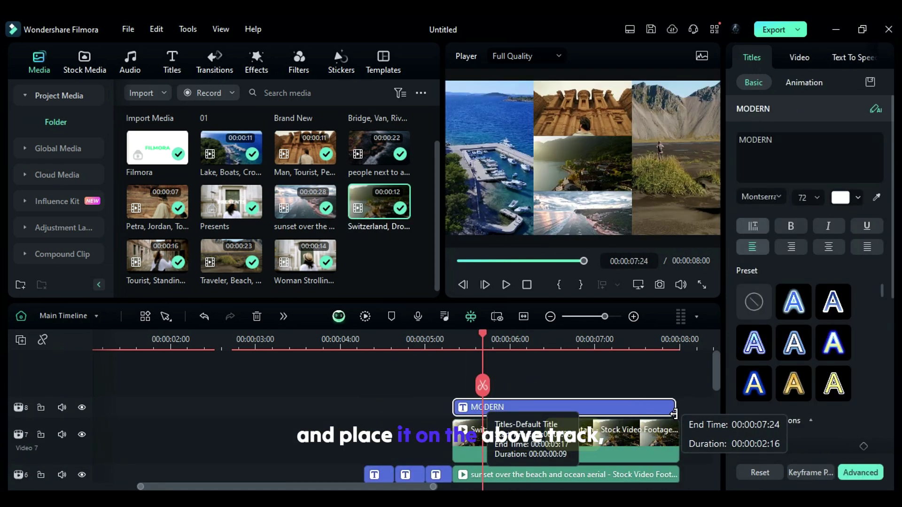
Retype the title as TRAVEL, add SLIDESHOW beneath it, and give it a lowered-opacity shadow
type("TRAVEL")
left_click_drag(505, 162, 584, 145)
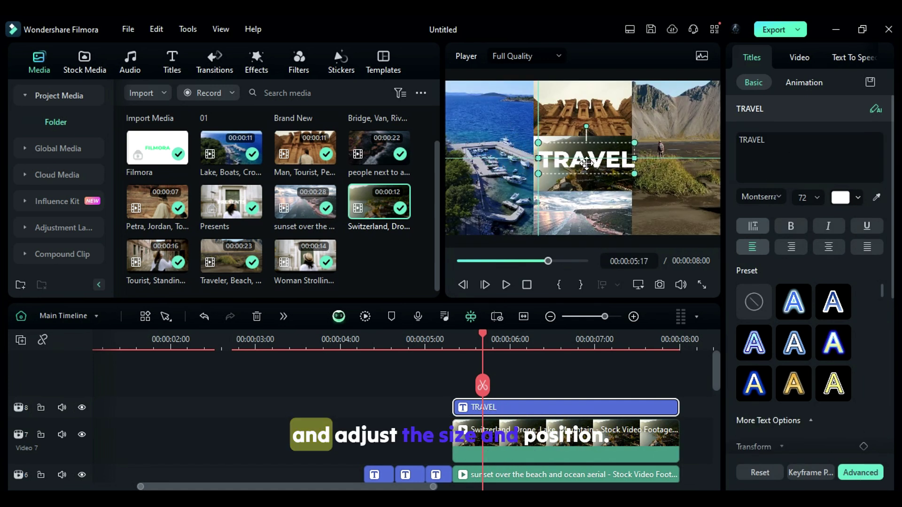
left_click(860, 473)
type("SLIDESHOW")
left_click(186, 58)
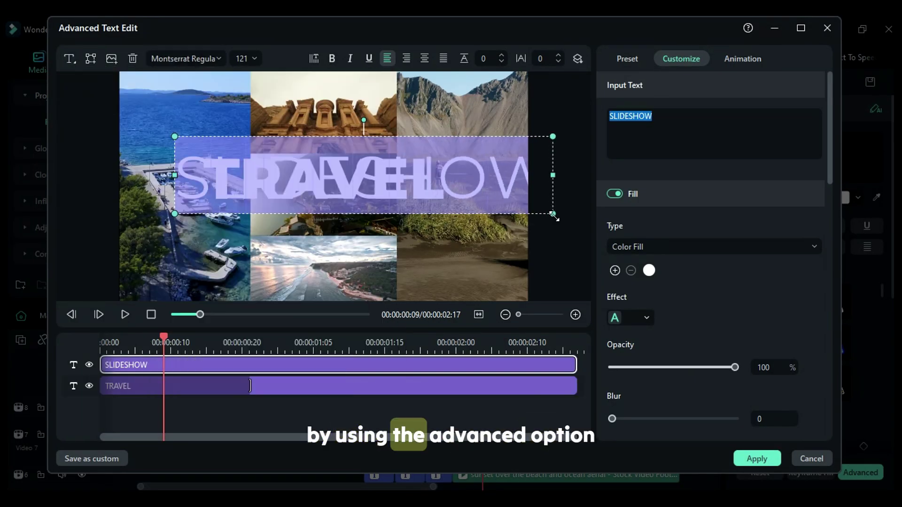
left_click_drag(324, 178, 351, 209)
scroll(681, 385, "down", 5)
scroll(698, 341, "down", 3)
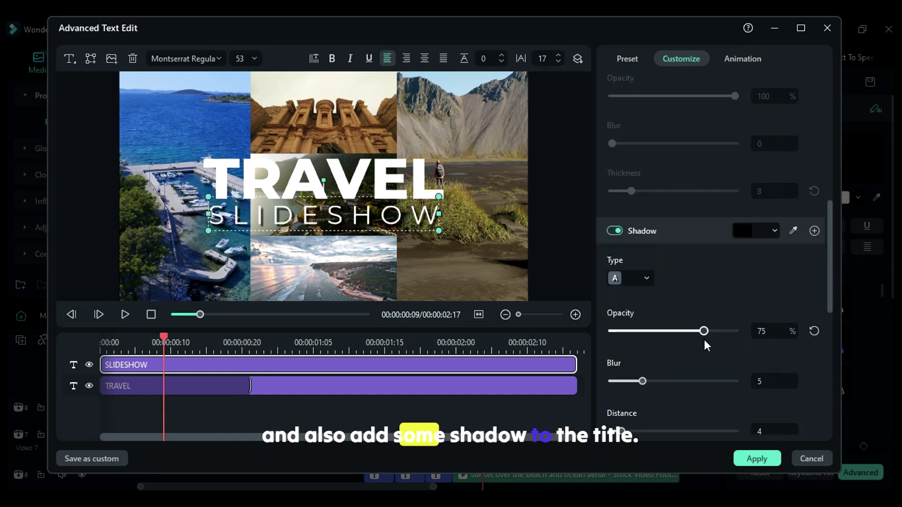
left_click(614, 199)
left_click_drag(735, 299, 690, 299)
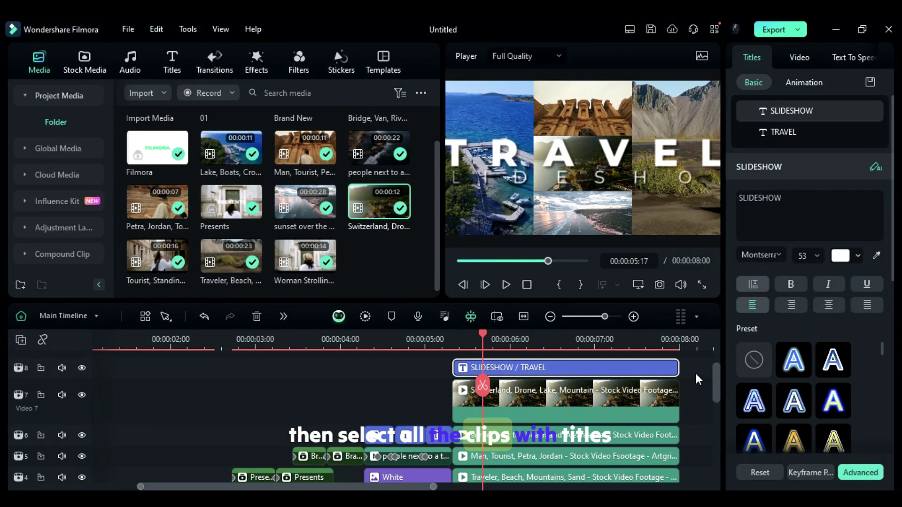
Combine all grid clips and the title into a compound clip named Grid
left_click_drag(695, 352, 578, 491)
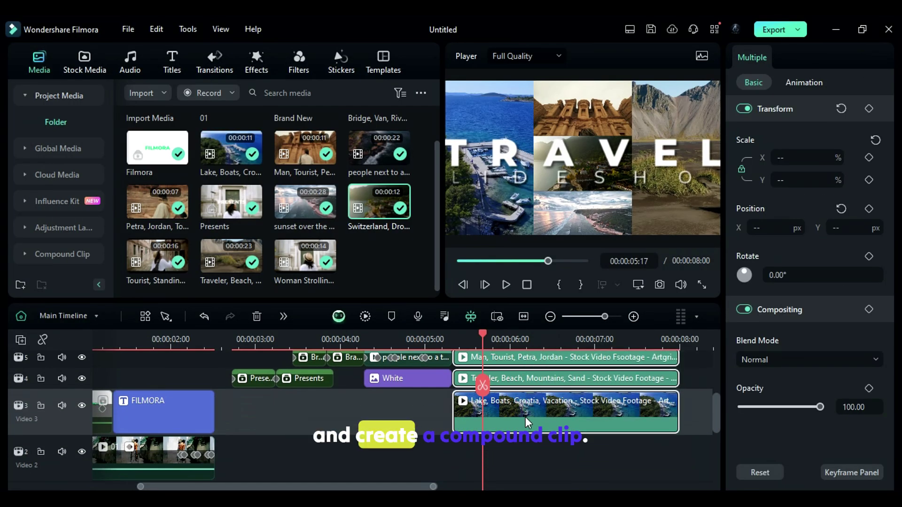
right_click(526, 417)
left_click(536, 293)
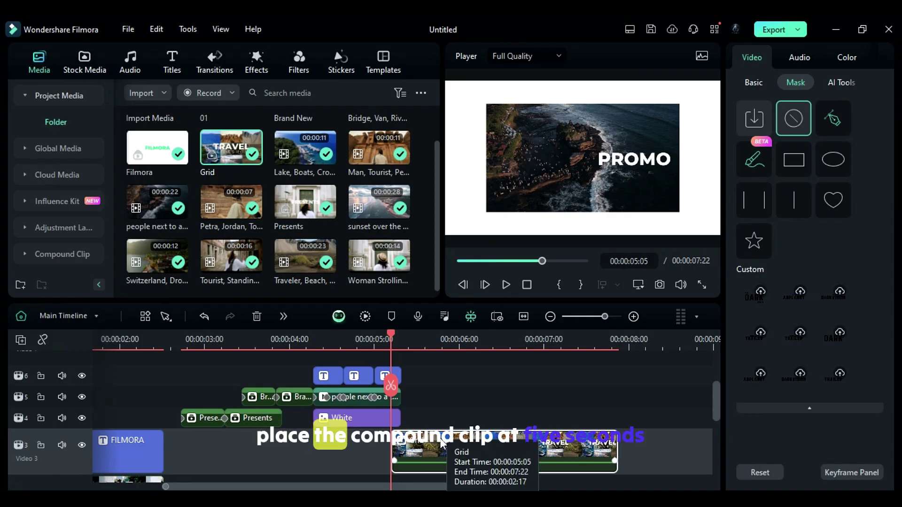
Move Grid to the top track and keyframe its start at 332% scale, Y -2333
mouse_move(444, 463)
left_mouse_down()
mouse_move(481, 414)
mouse_move(436, 376)
left_mouse_up()
left_click(753, 82)
type("332")
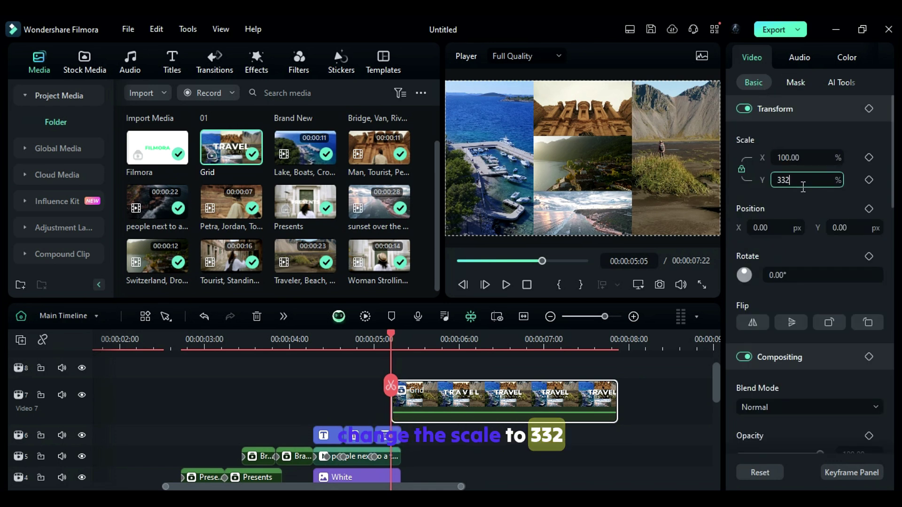
left_click_drag(846, 228, 818, 228)
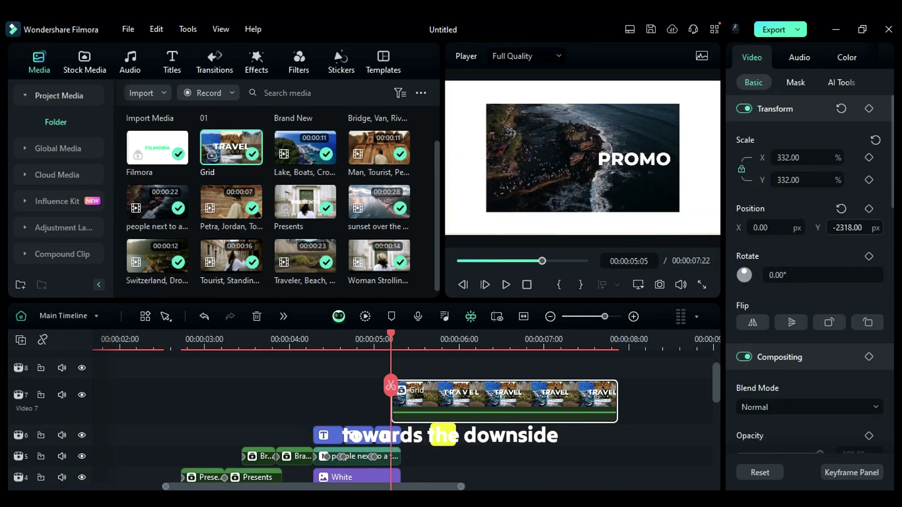
left_click(868, 109)
Sixteen frames later, keyframe the grid's Position Y at -692
left_click_drag(392, 345, 446, 363)
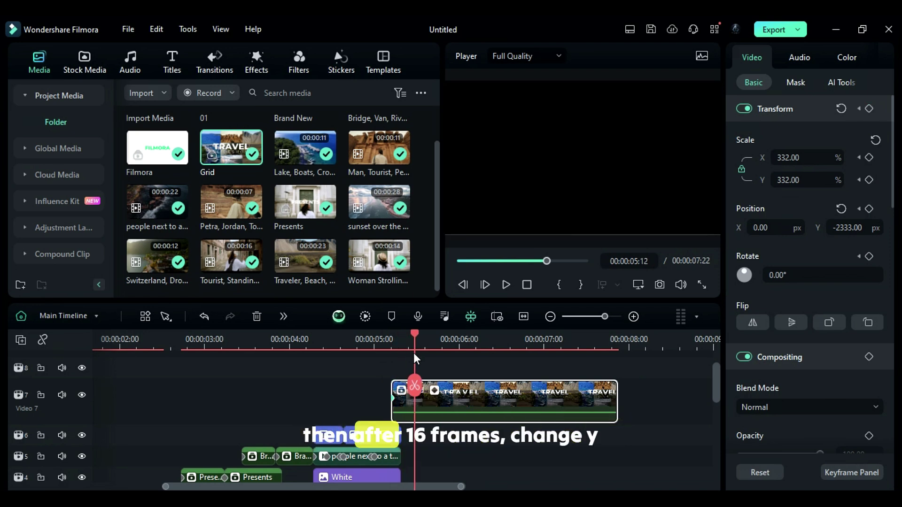
scroll(458, 361, "down", 1)
left_click(846, 228)
type("-692")
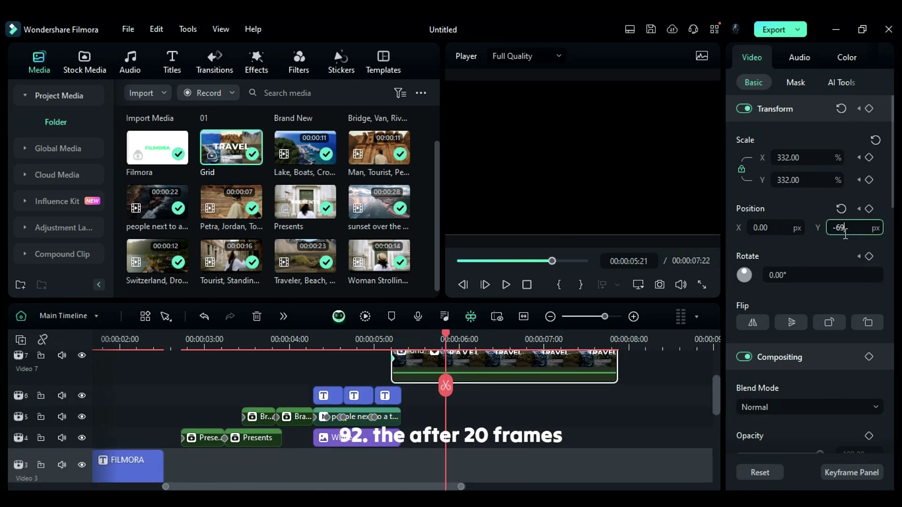
key("Return")
left_click_drag(446, 343, 510, 353)
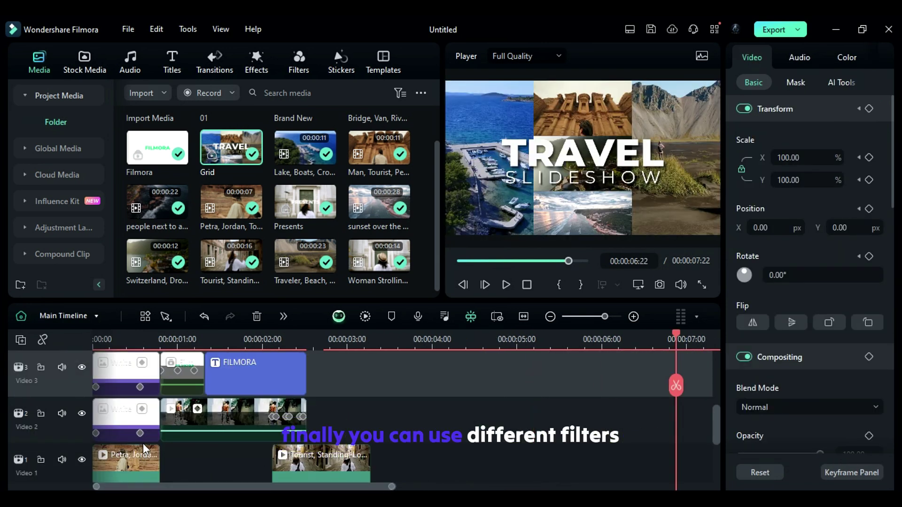
Return near the project start and browse the Filters library categories
left_click(126, 339)
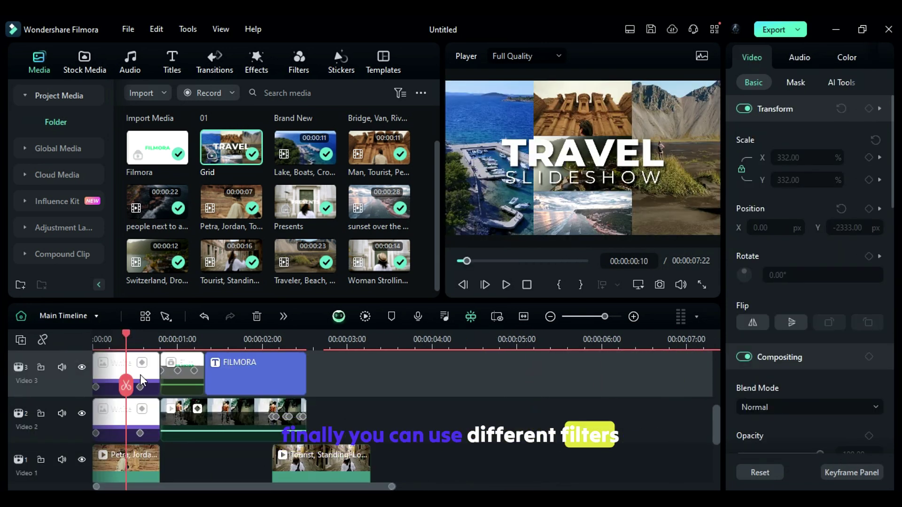
left_click(310, 58)
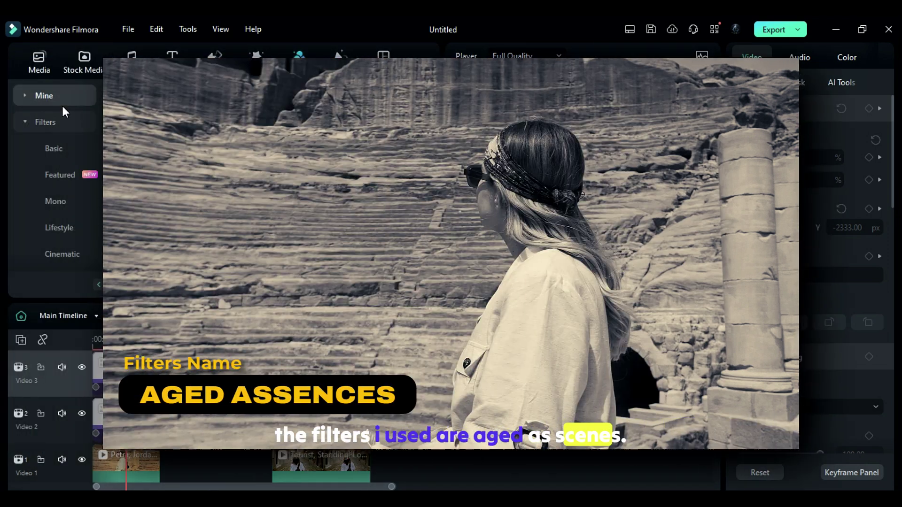
left_click(62, 106)
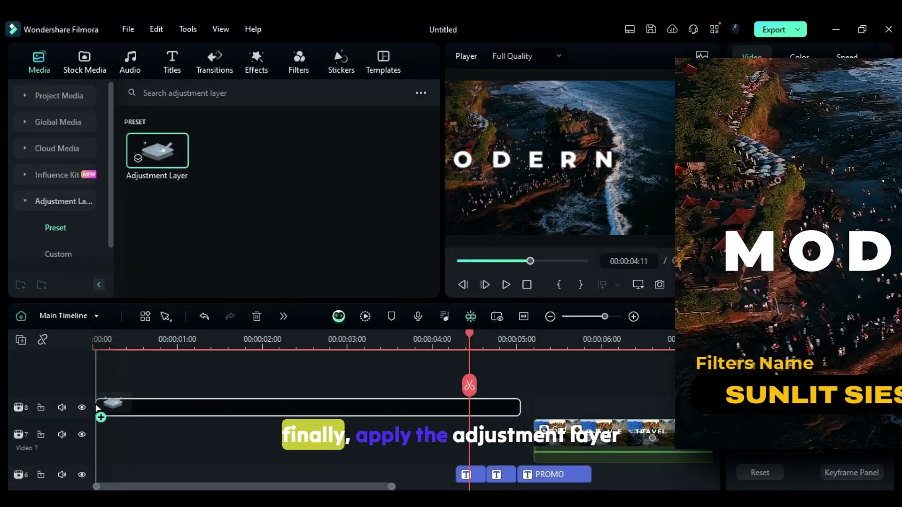
Add an adjustment layer on track 8 with the Sharpen effect, then play the project
left_click_drag(157, 150, 310, 425)
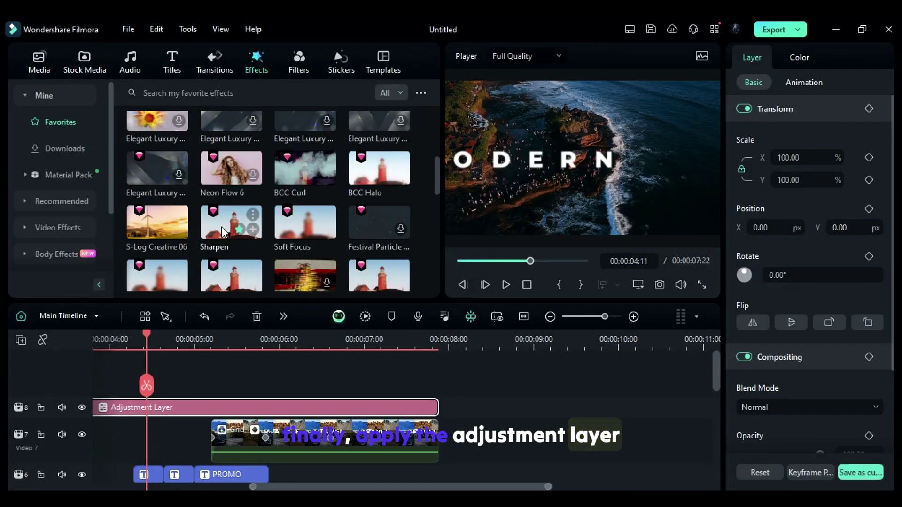
left_click_drag(231, 221, 188, 414)
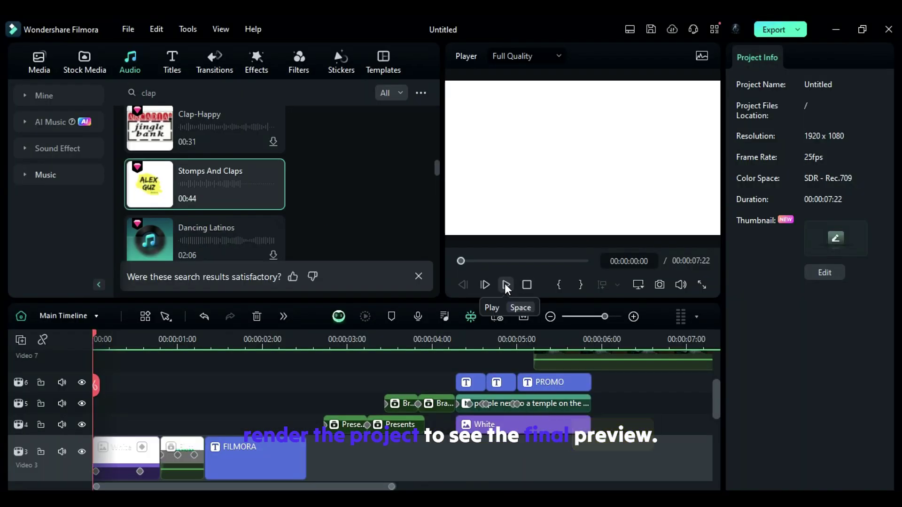
left_click(505, 284)
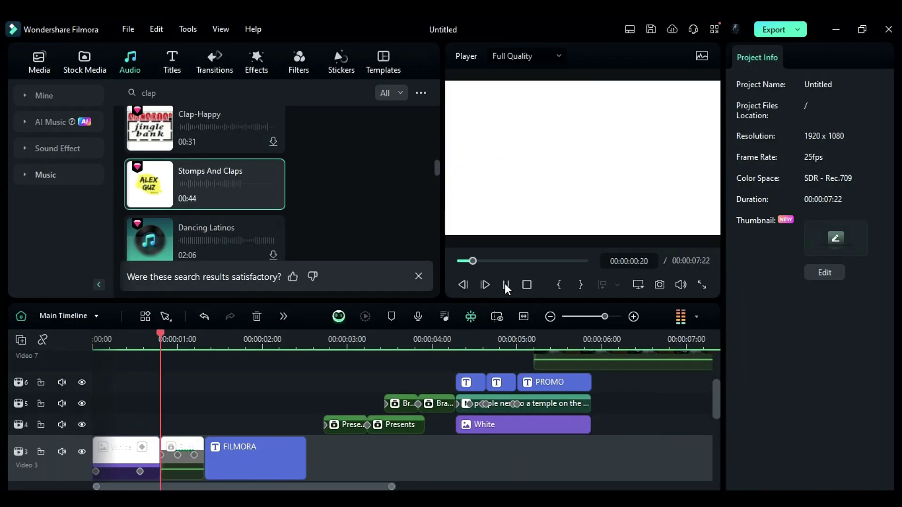